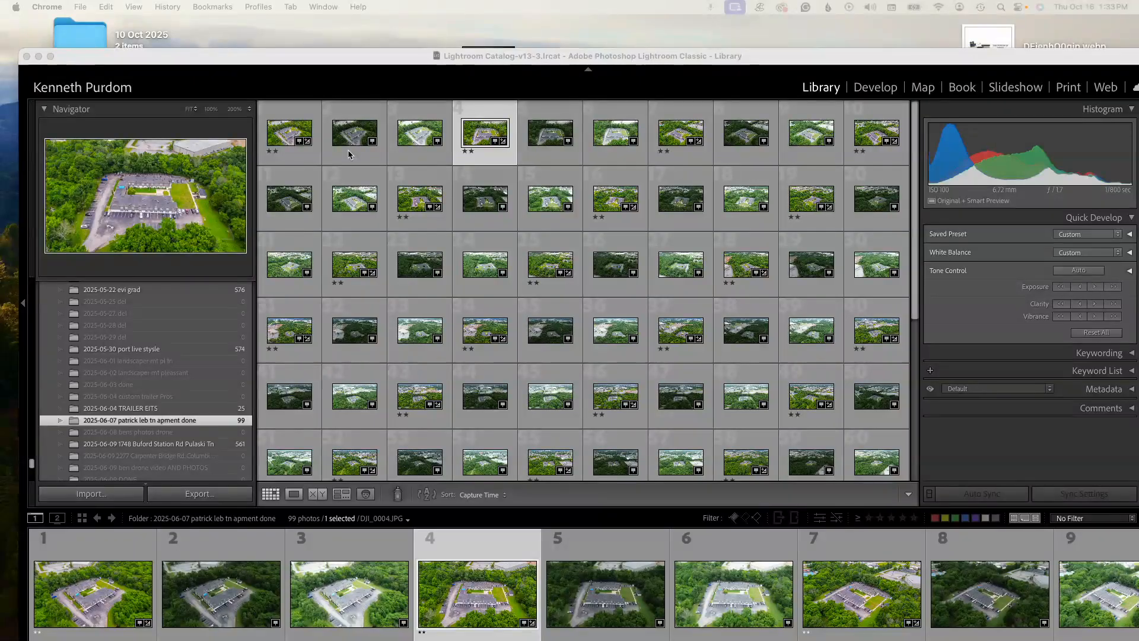
- View the selected aerial photo DJI_0004.JPG enlarged and open it in the Develop module
left_click(281, 134)
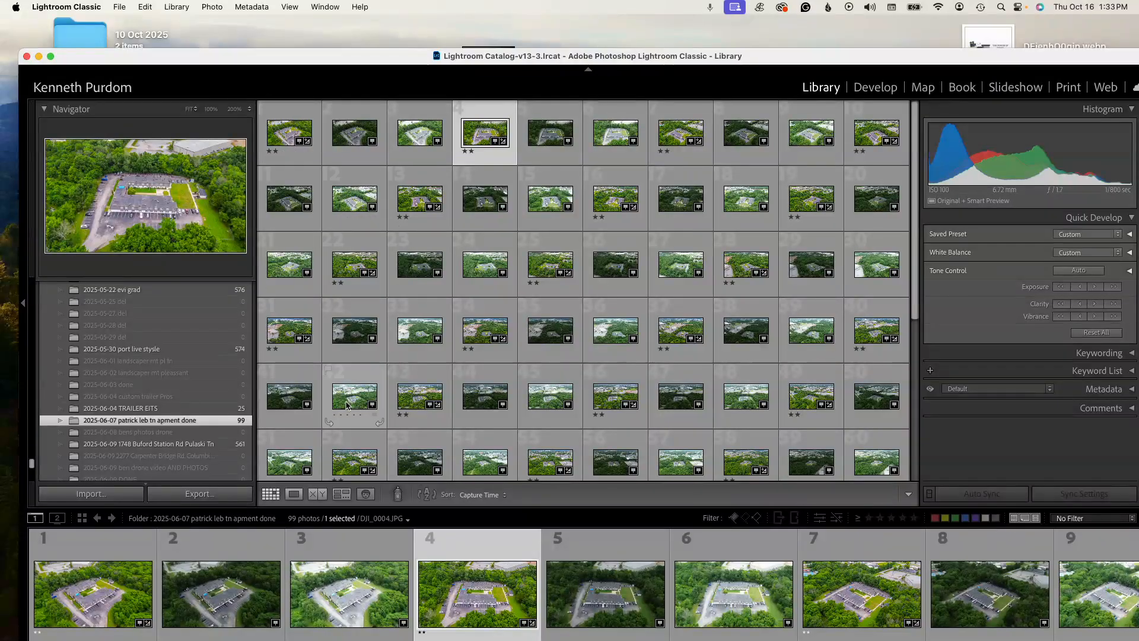
left_click(300, 494)
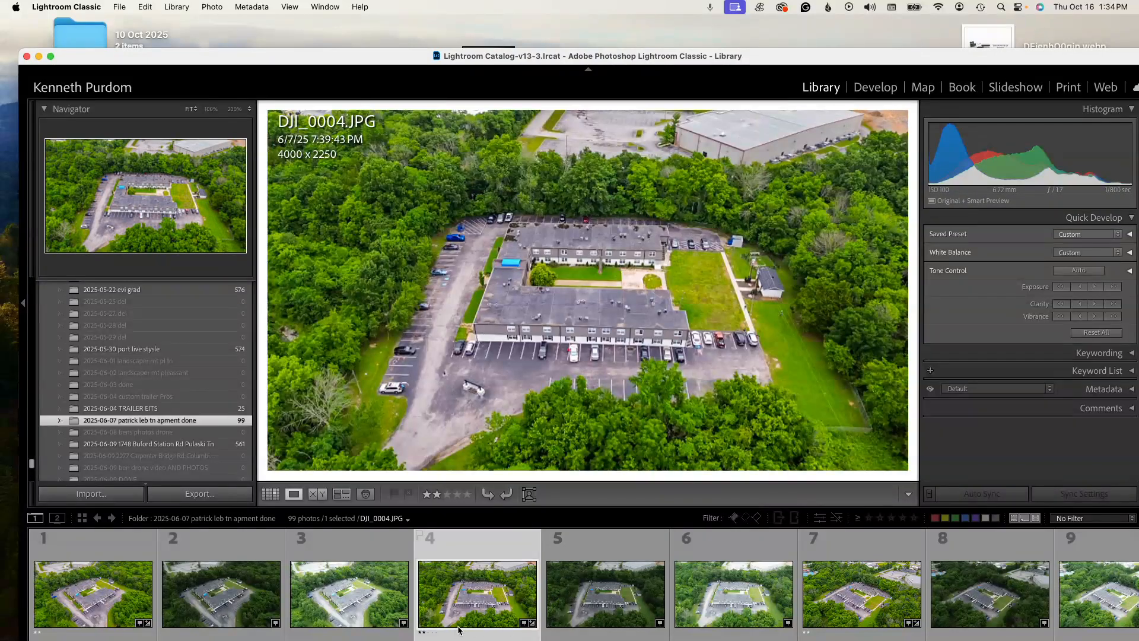
left_click(876, 88)
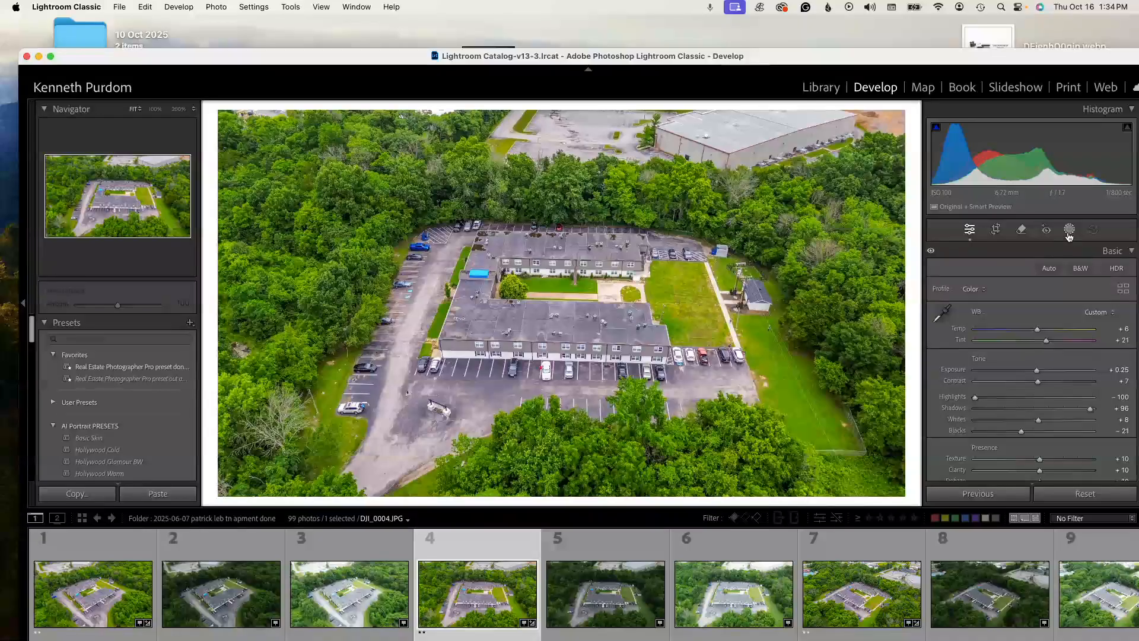
- Create a brush mask with the Gray Out 2025 preset at size 25.8 and paint over the trees and warehouse behind the apartment complex
left_click(1069, 229)
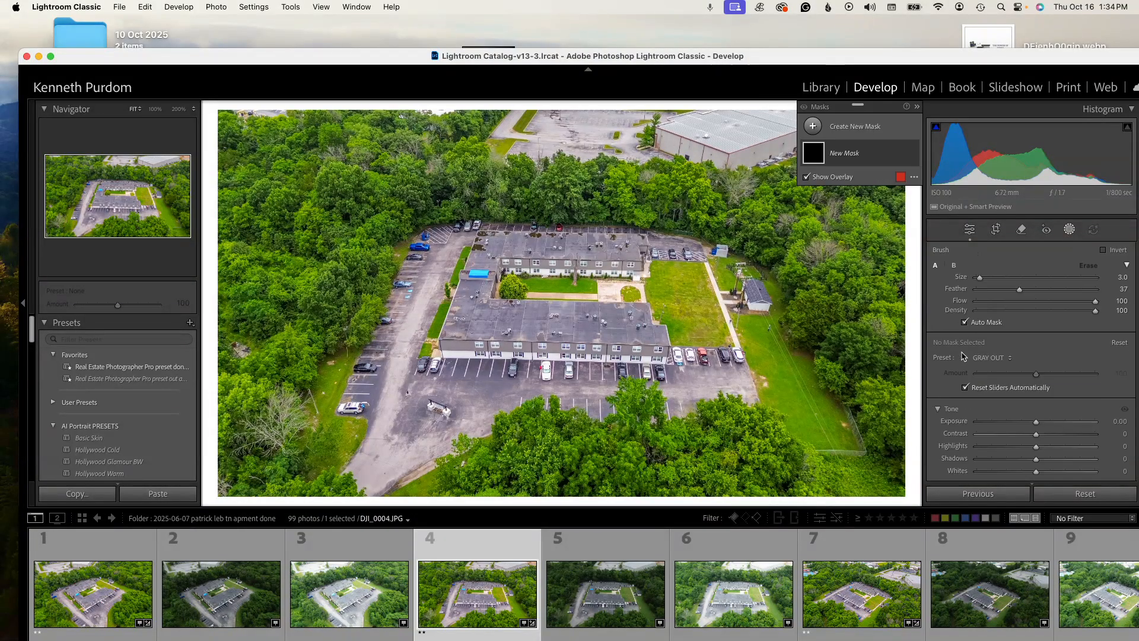
left_click(1008, 359)
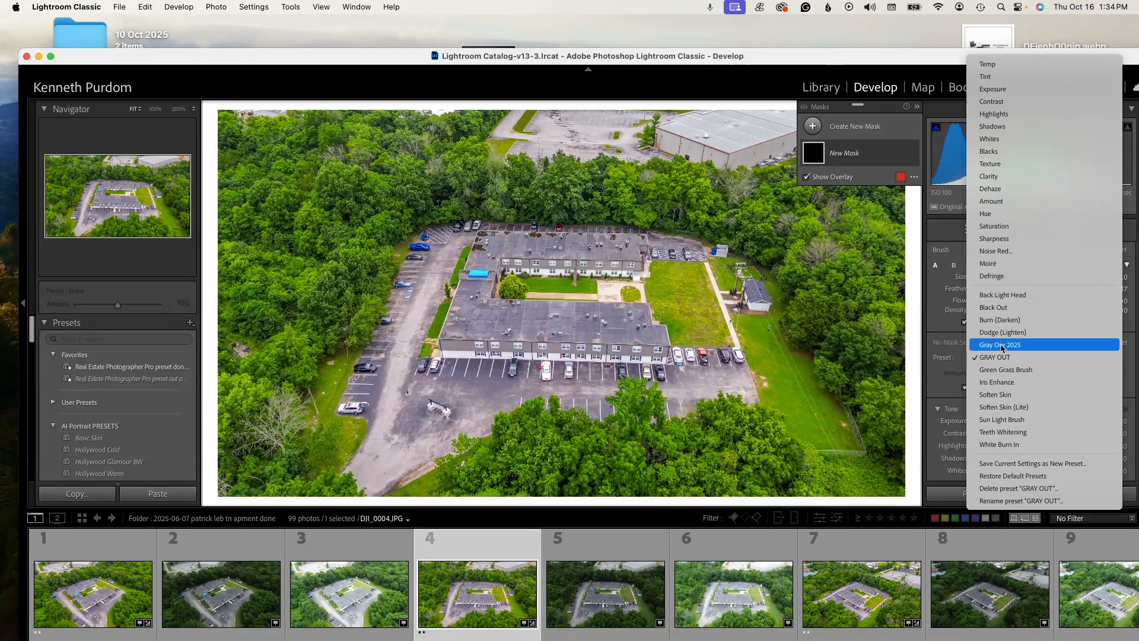
left_click(1001, 345)
left_click_drag(980, 277, 1007, 278)
mouse_move(874, 298)
left_mouse_down()
mouse_move(834, 184)
mouse_move(899, 294)
mouse_move(587, 109)
mouse_move(818, 119)
mouse_move(594, 145)
mouse_move(1041, 107)
mouse_move(219, 125)
mouse_move(279, 284)
mouse_move(193, 257)
mouse_move(210, 278)
mouse_move(221, 212)
mouse_move(228, 257)
mouse_move(250, 194)
mouse_move(206, 304)
mouse_move(258, 171)
mouse_move(759, 138)
mouse_move(744, 156)
mouse_move(730, 147)
mouse_move(753, 153)
mouse_move(758, 169)
left_mouse_up()
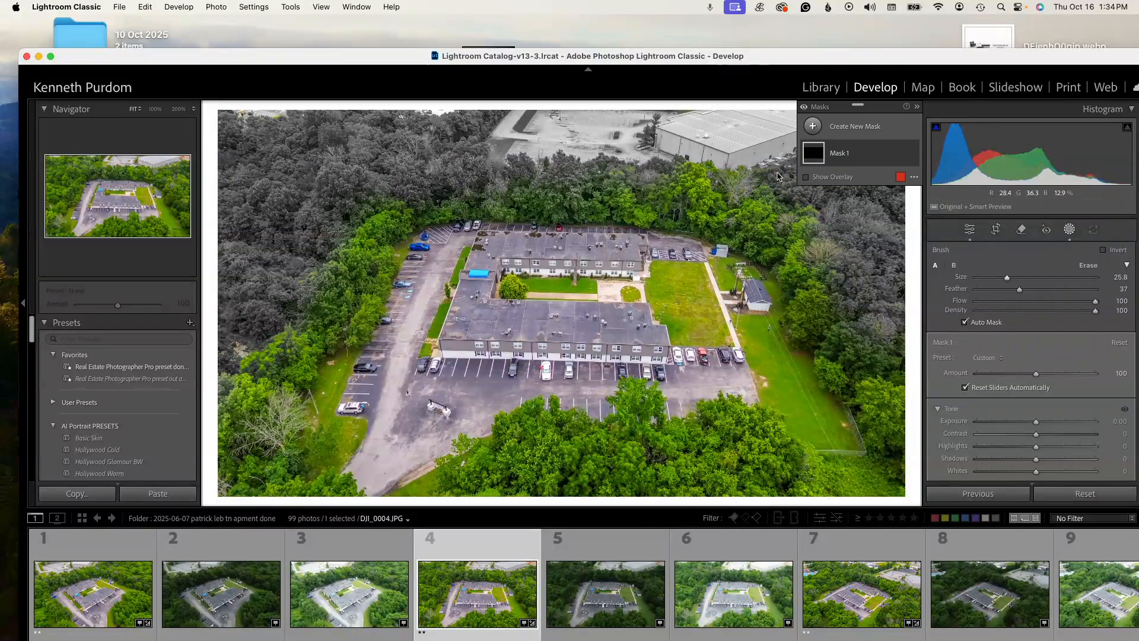
- Reduce the brush size to 22.1 and extend the gray-out mask over the surrounding trees along both sides of the property
left_click_drag(1008, 278, 1002, 278)
mouse_move(725, 172)
left_mouse_down()
mouse_move(618, 183)
mouse_move(910, 152)
mouse_move(893, 394)
mouse_move(909, 357)
mouse_move(928, 398)
left_mouse_up()
mouse_move(868, 273)
left_mouse_down()
mouse_move(839, 199)
mouse_move(492, 138)
mouse_move(779, 151)
mouse_move(261, 154)
mouse_move(235, 315)
mouse_move(270, 214)
left_mouse_up()
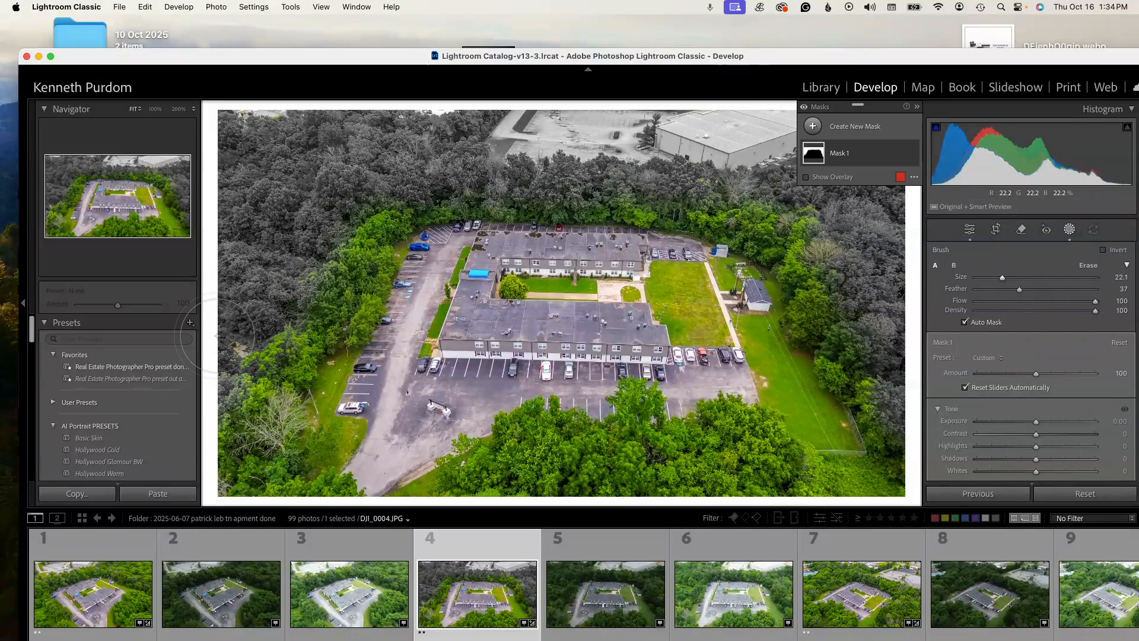
- Compare the grayed-out DJI_0004.JPG with the neighbouring photos DJI_0001.JPG, DJI_0005.JPG and DJI_0006.JPG
left_click(93, 613)
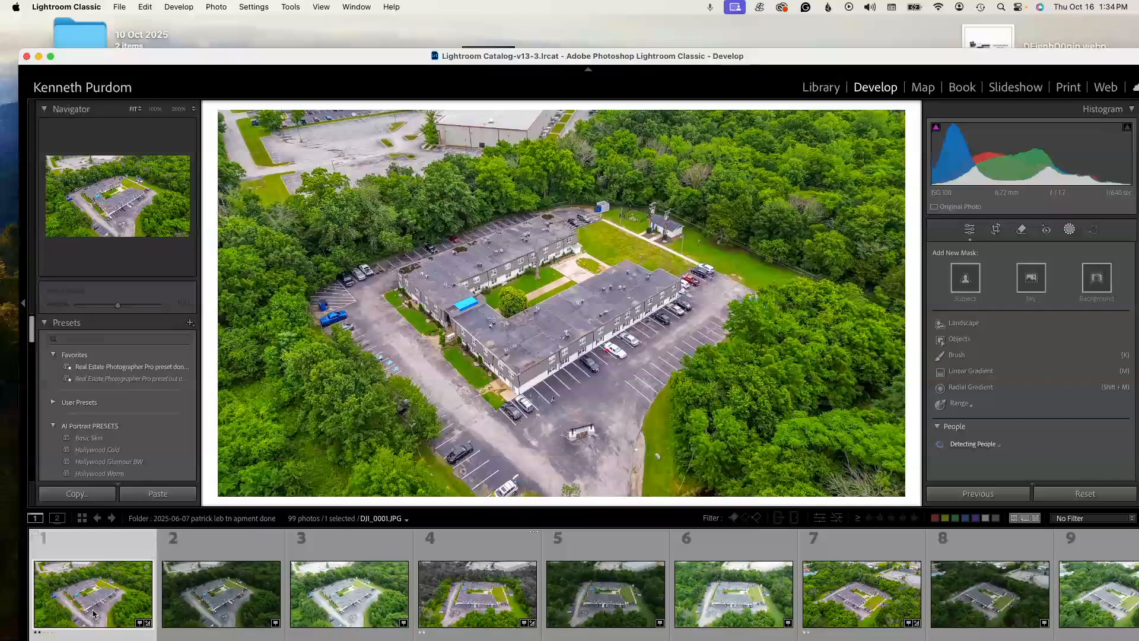
left_click(481, 618)
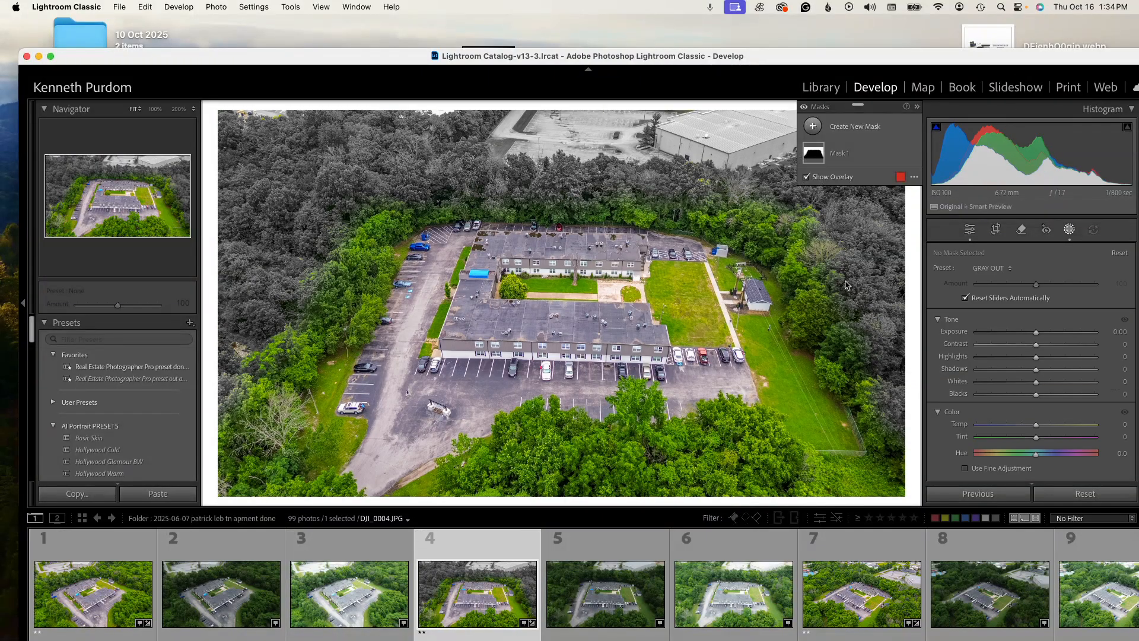
left_click(747, 617)
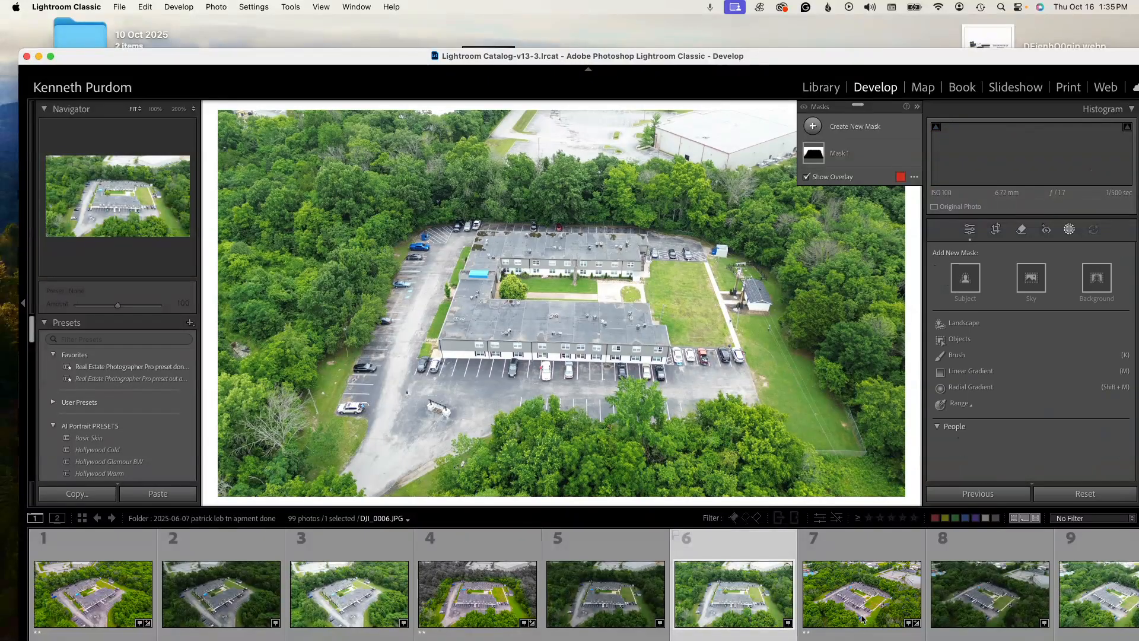
left_click(488, 619)
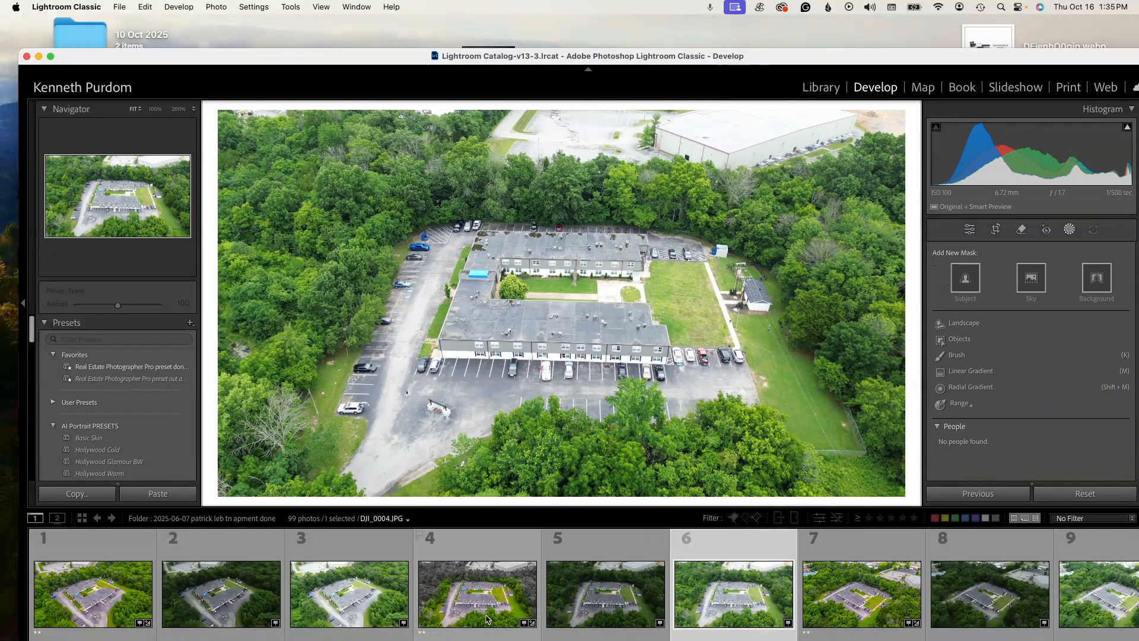
left_click(602, 620)
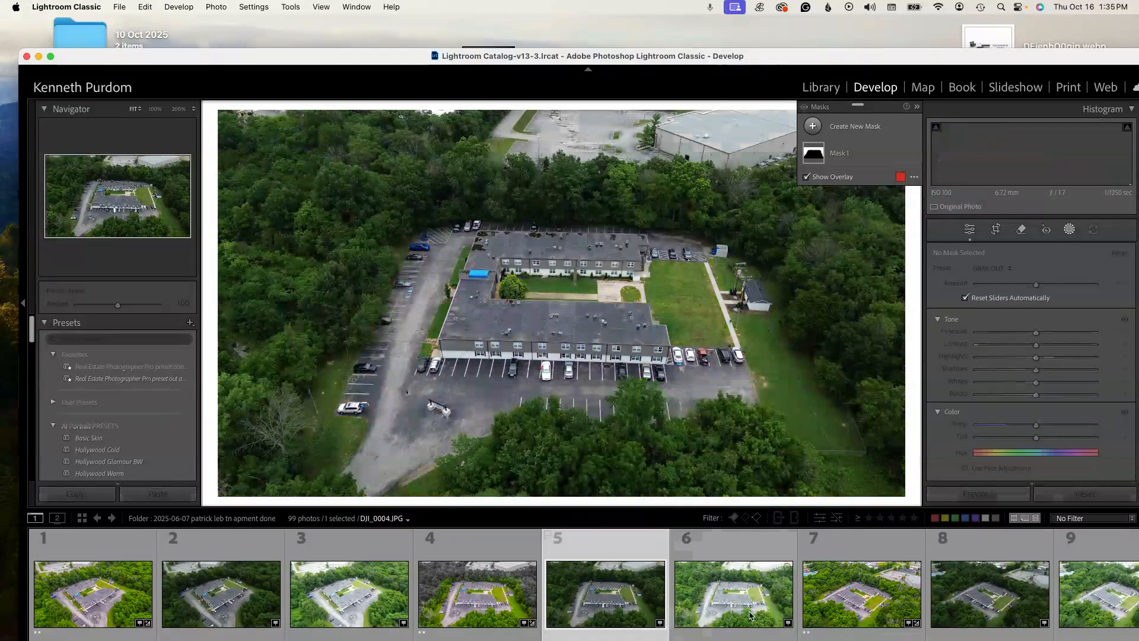
left_click(736, 617)
- Adjust the basic tone of DJI_0007.JPG: set Whites to +1, Blacks to +2 and Shadows to +100
left_click(845, 613)
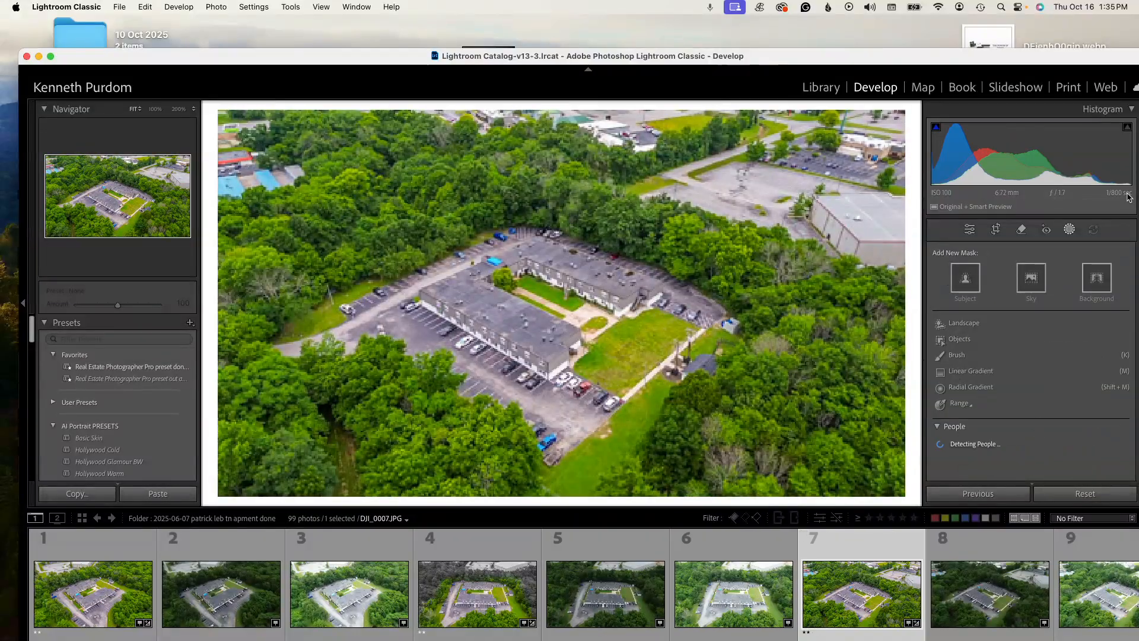
left_click(970, 230)
scroll(1033, 380, "down", 3)
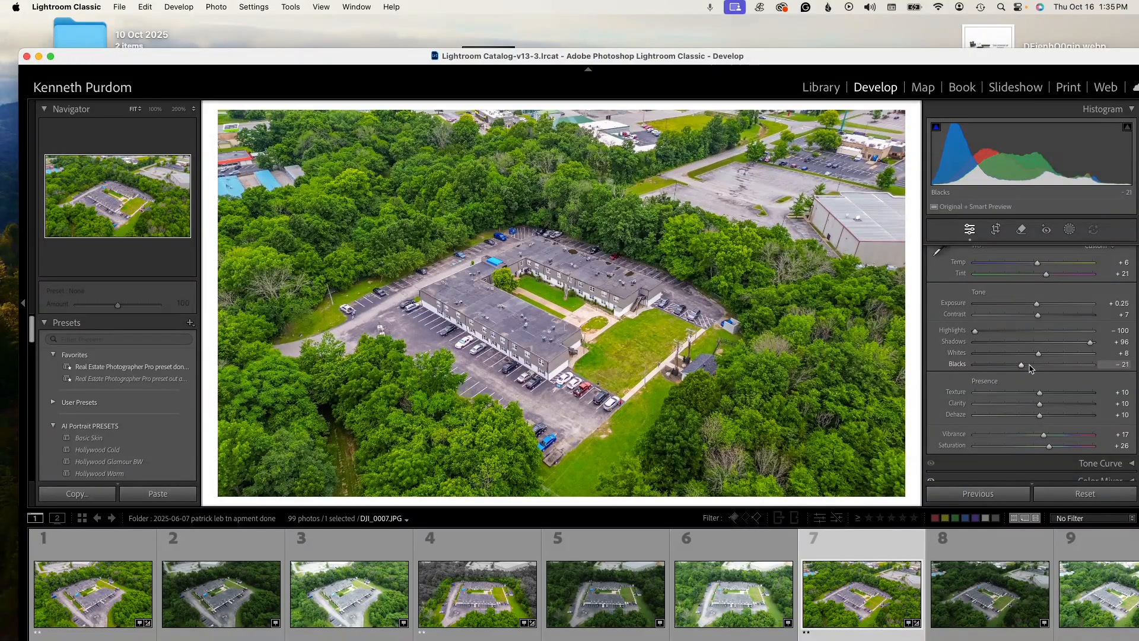
left_click_drag(1039, 354, 1035, 365)
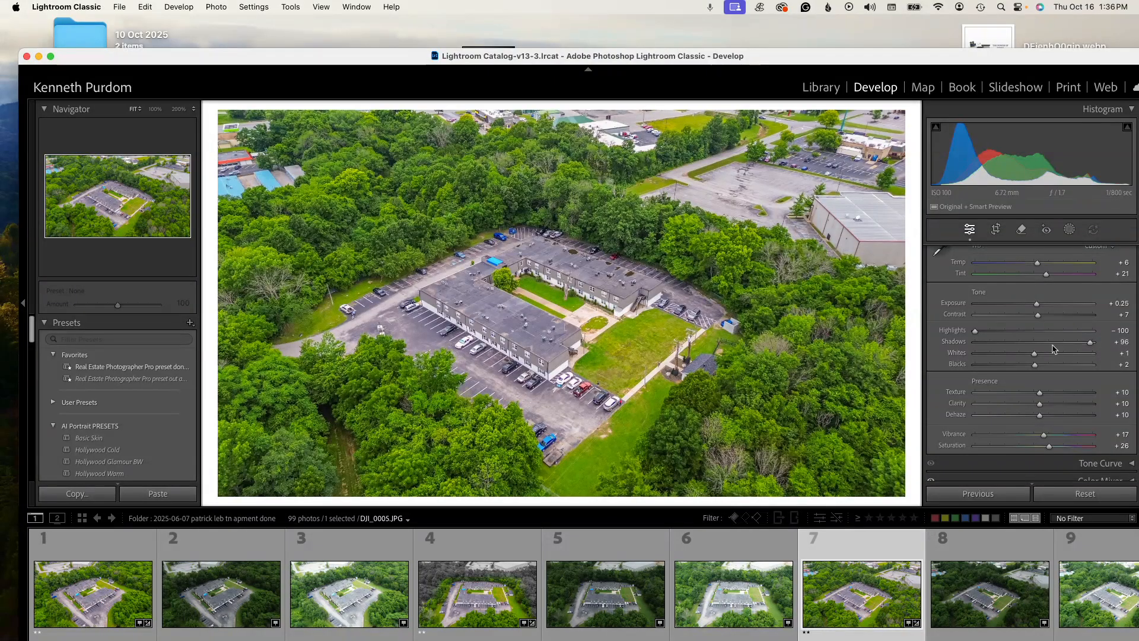
mouse_move(1088, 344)
left_mouse_down()
mouse_move(1032, 349)
mouse_move(1095, 343)
left_mouse_up()
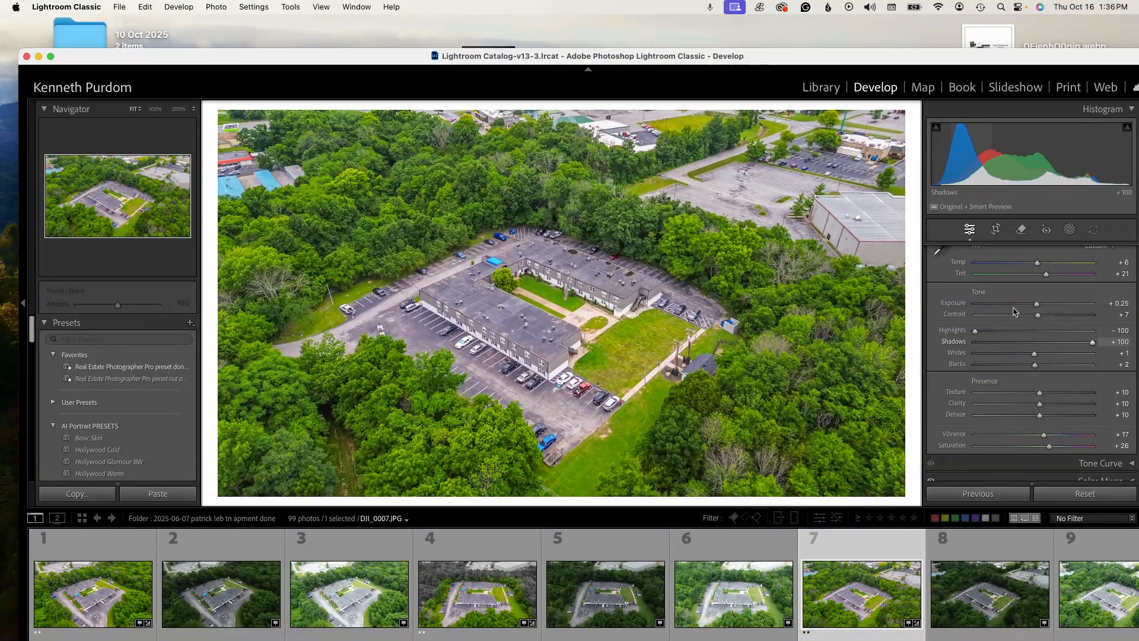
- Try the favorite preset Real Estate Photographer Pro preset done photos on DJI_0007.JPG, and undo it
left_click(145, 369)
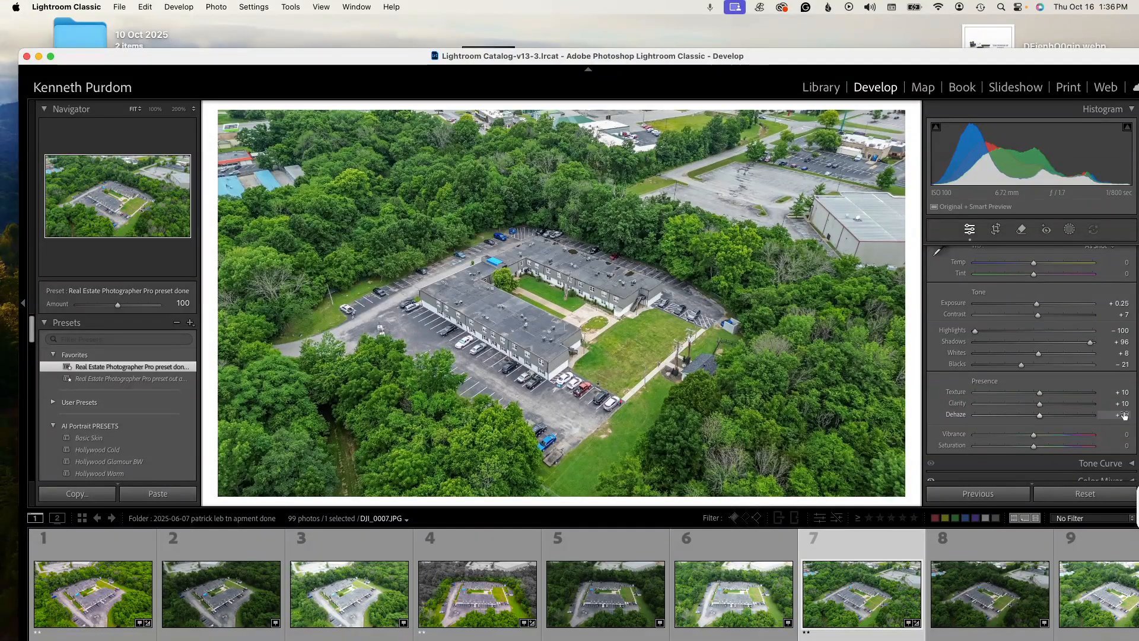
key("super+z")
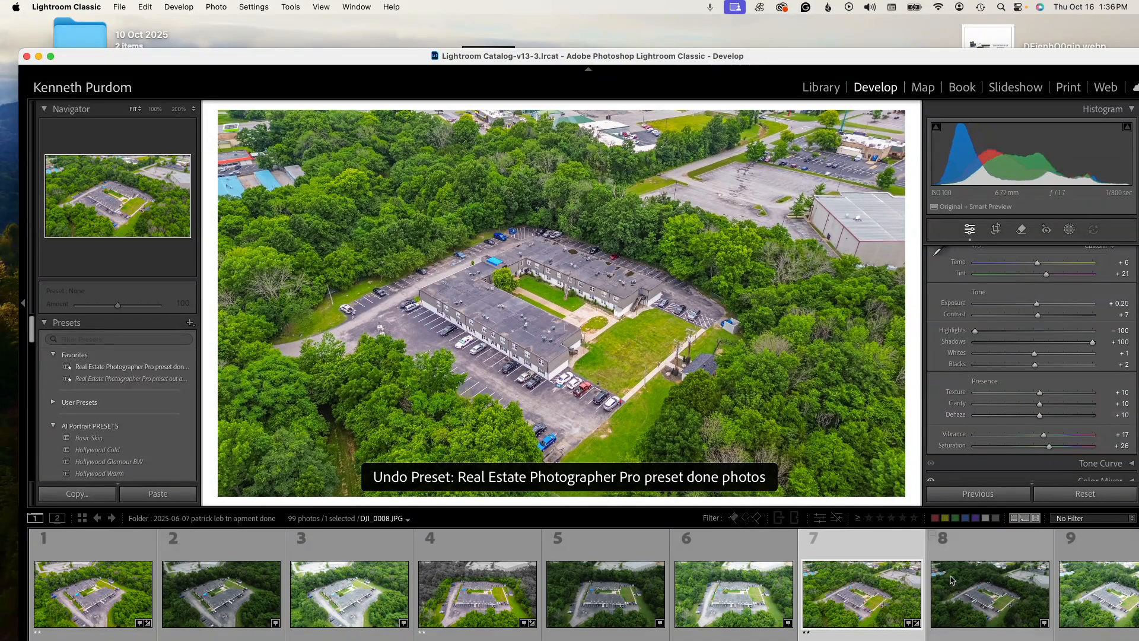
- Browse the edited photos and their darker and brighter unedited exposures from DJI_0008.JPG through DJI_0015.JPG
left_click(597, 620)
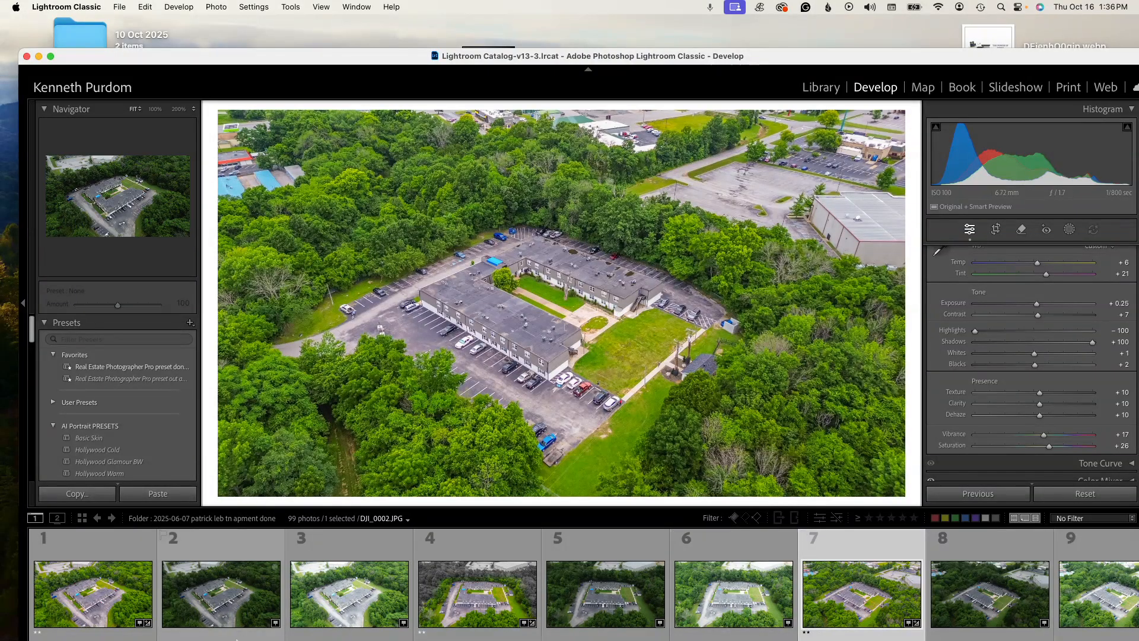
left_click(1022, 595)
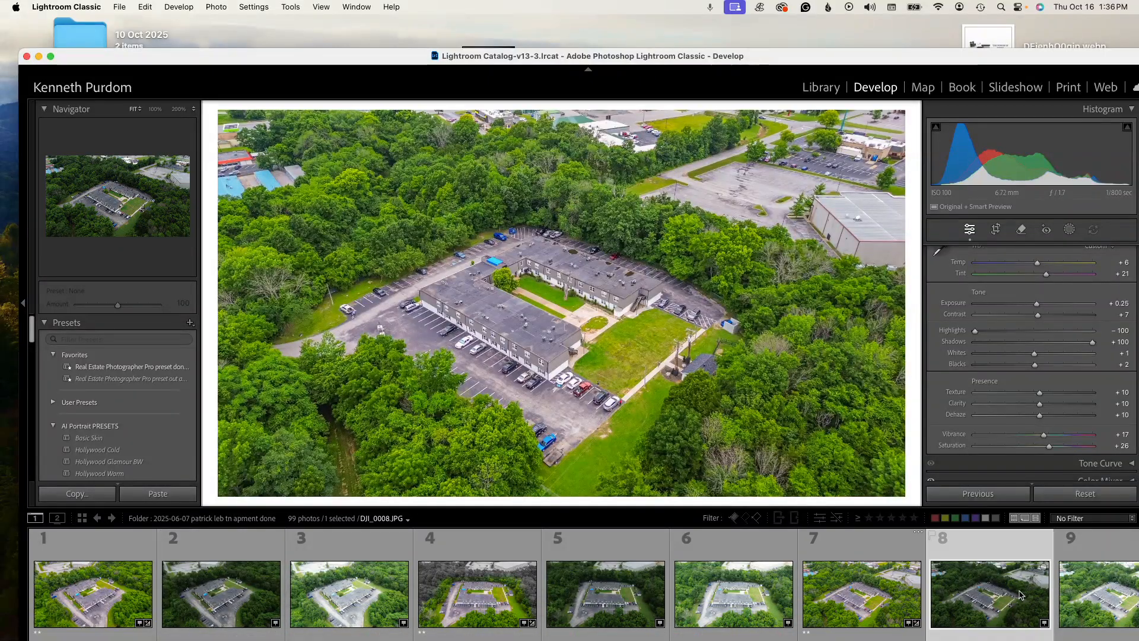
key("Right")
key("Right")
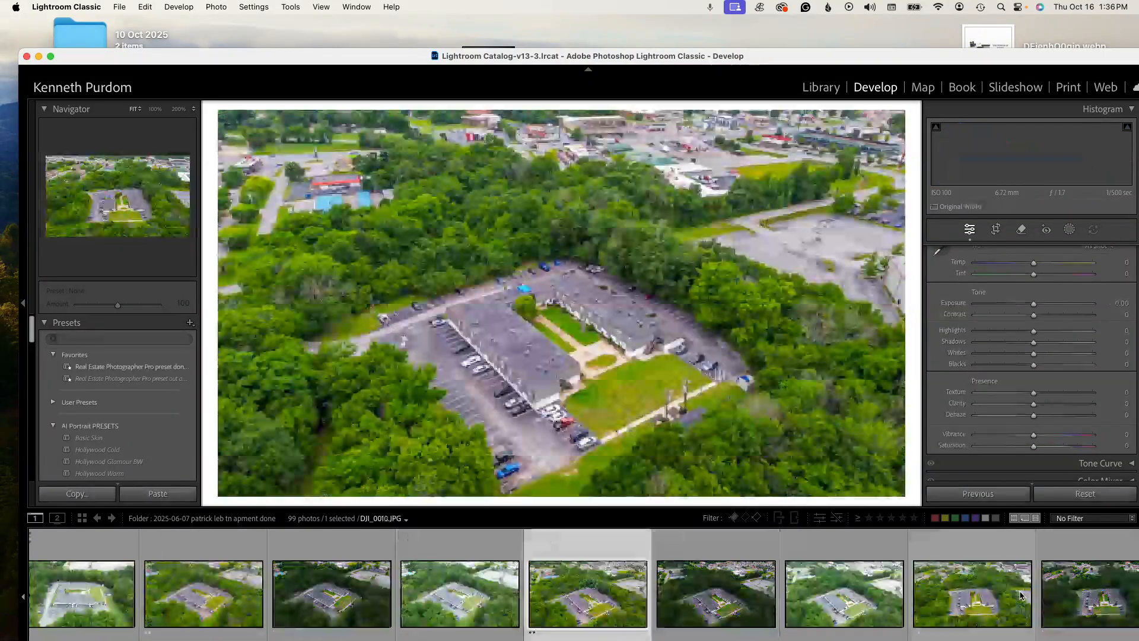
key("Right")
key("Right")
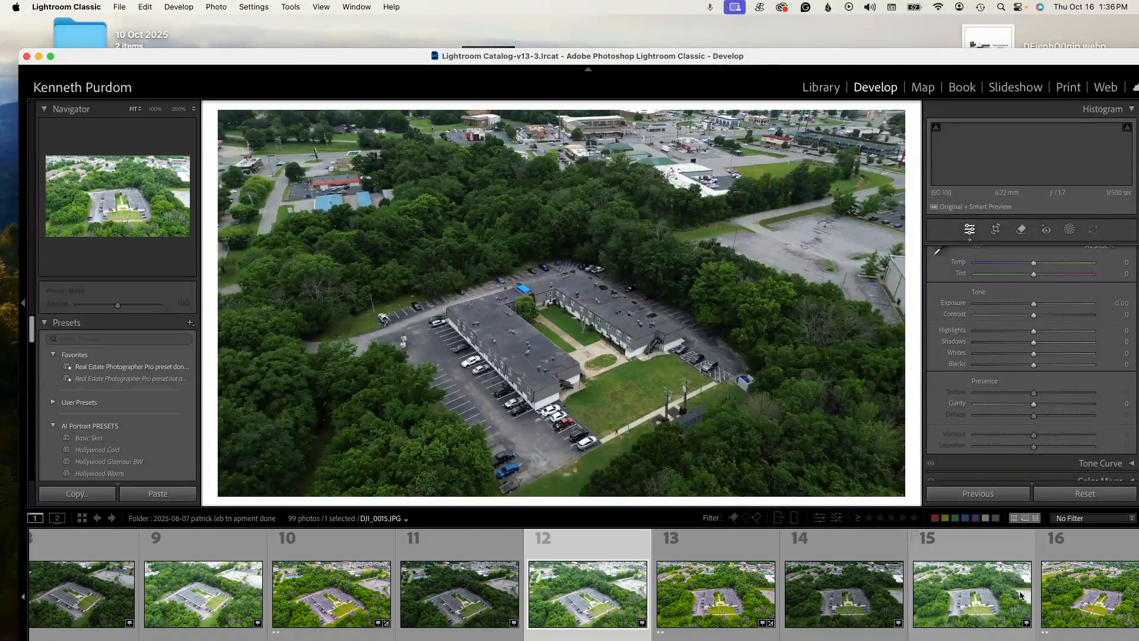
key("Right")
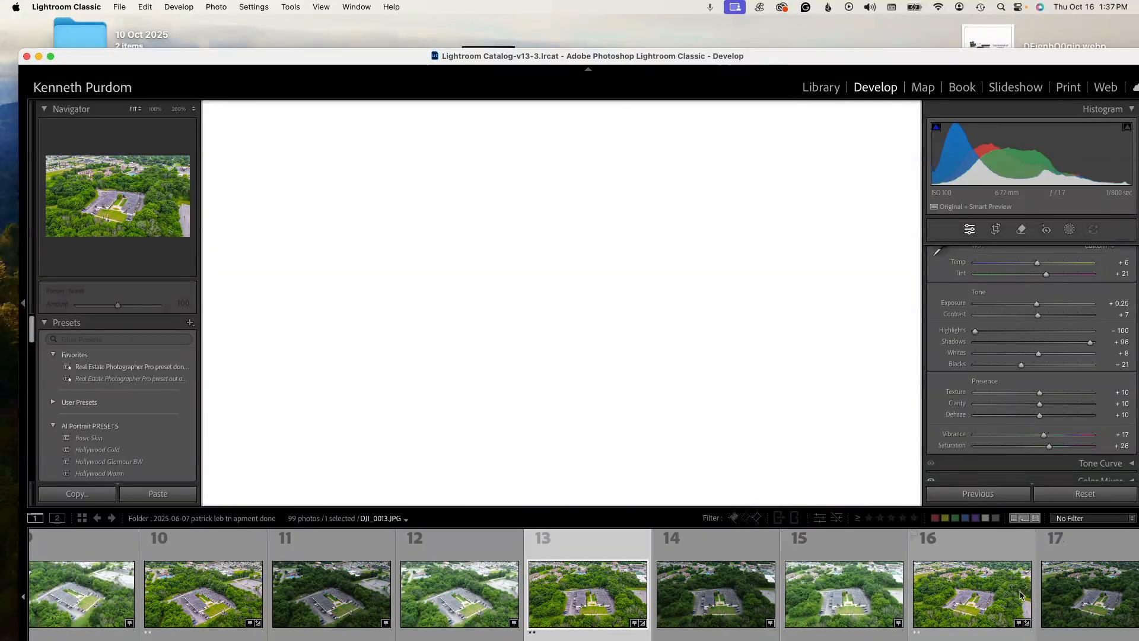
key("Right")
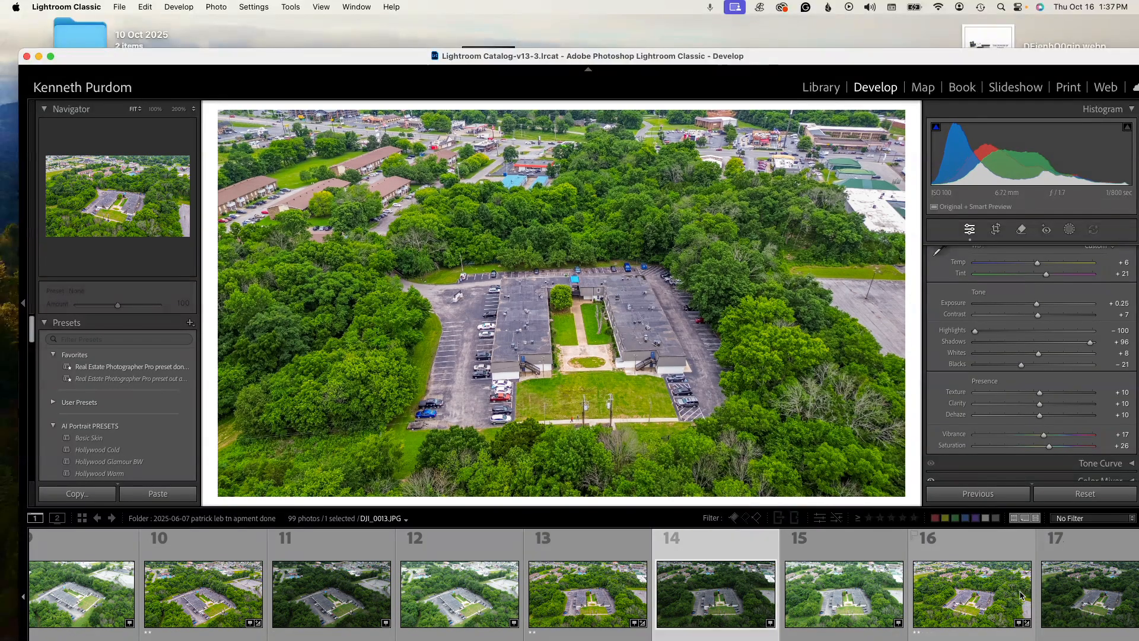
key("Right")
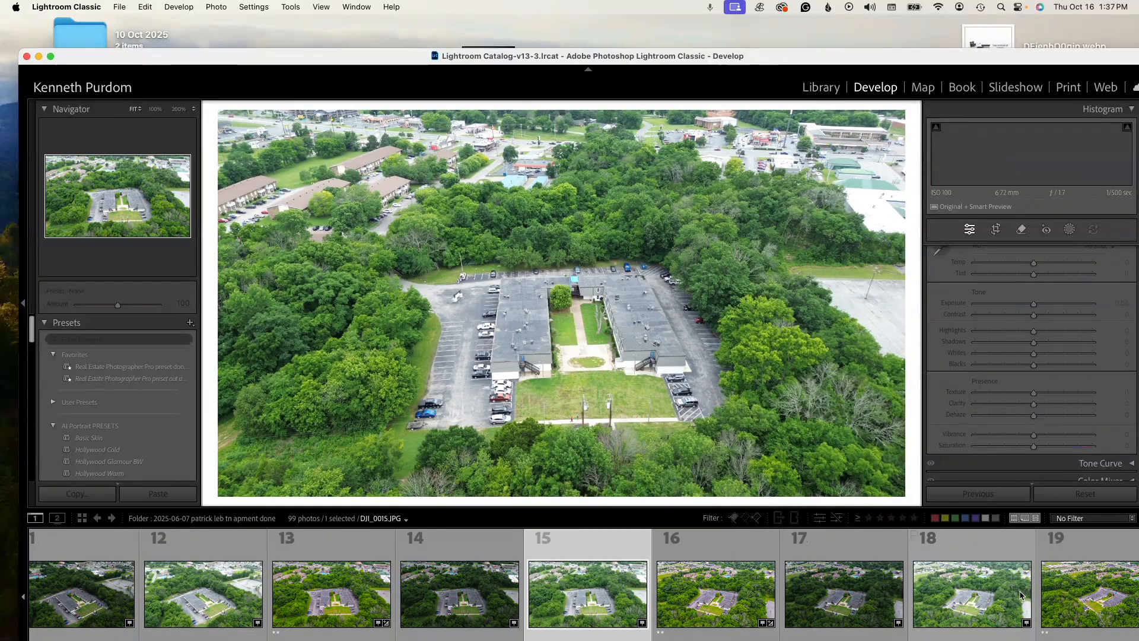
- Filter the filmstrip to photos rated two stars or higher and view the aerial shots DJI_0025.JPG, DJI_0031.JPG and DJI_0037.JPG
left_click(879, 518)
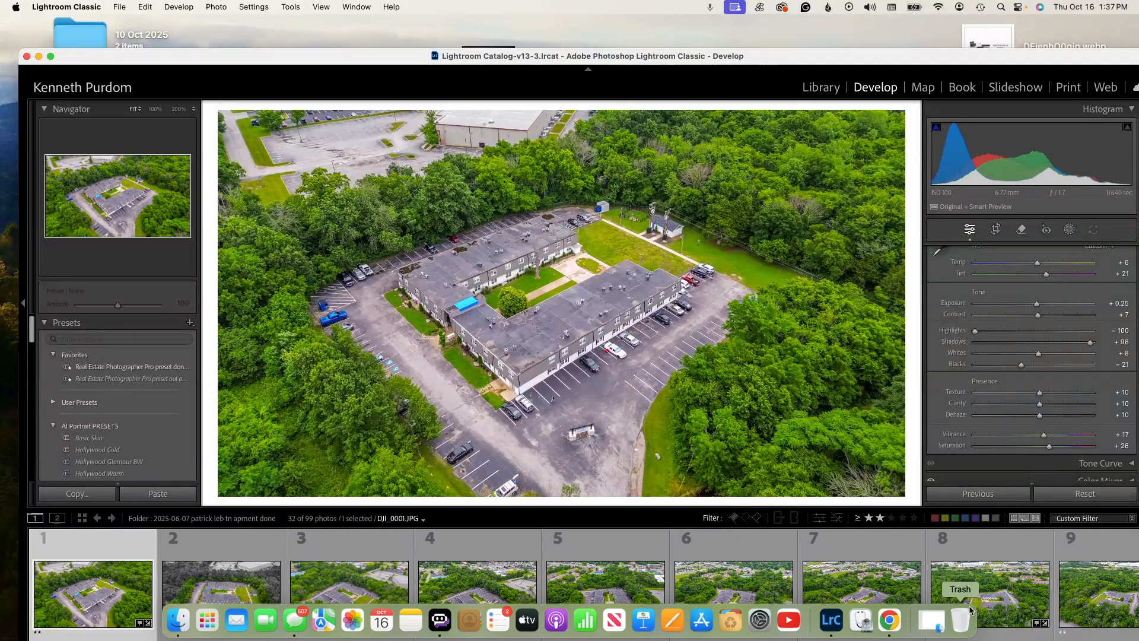
left_click(1098, 594)
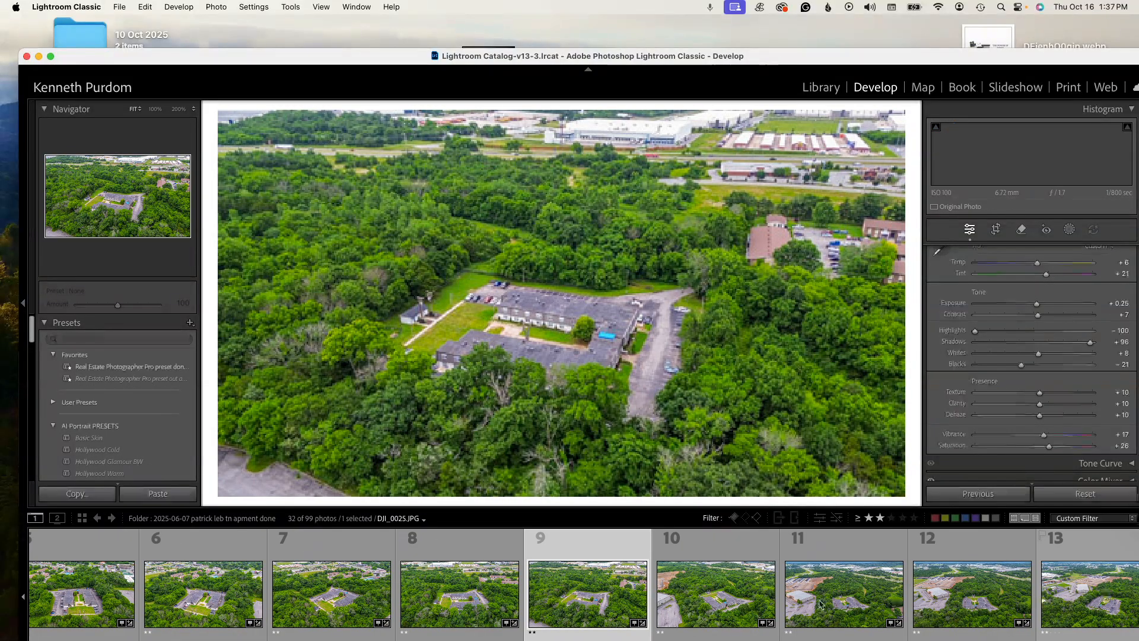
left_click(847, 602)
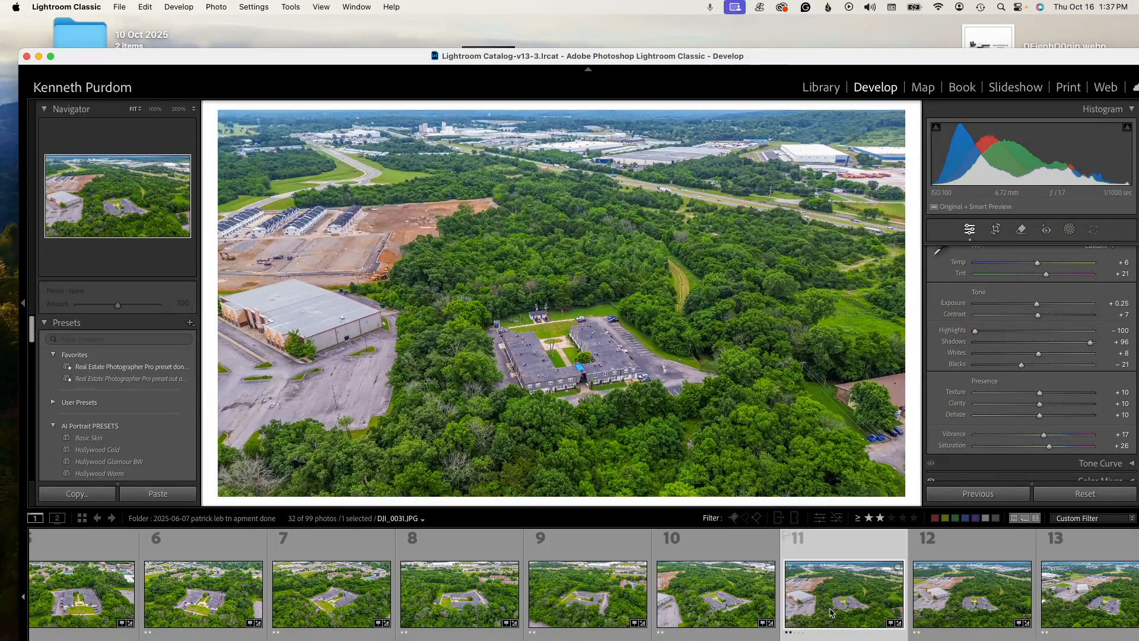
left_click(1075, 606)
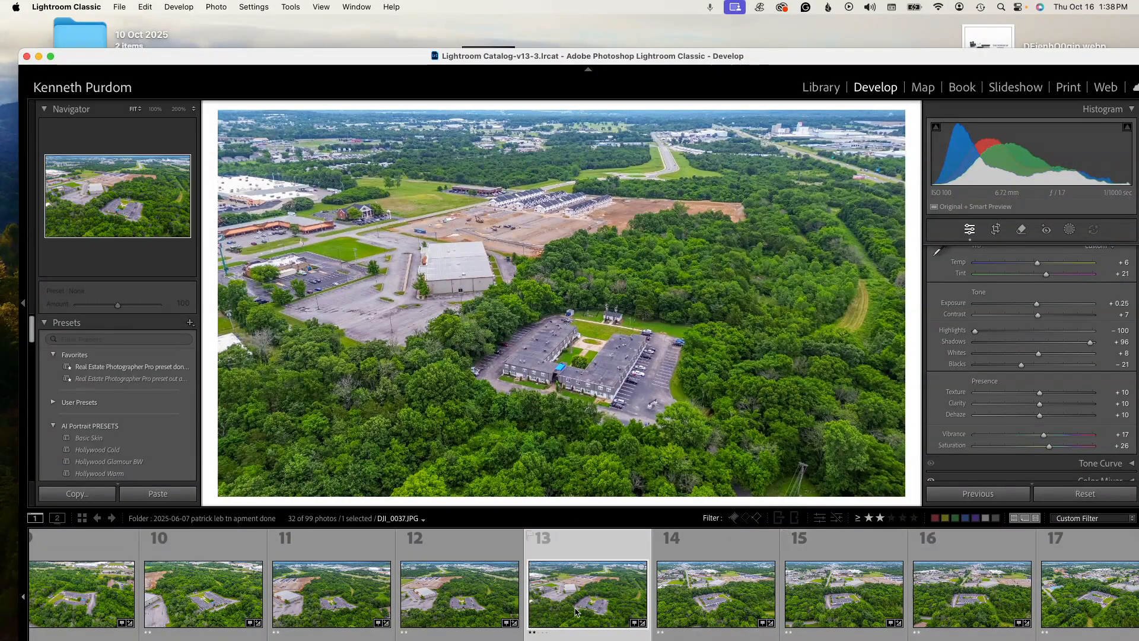
- Review the remaining filtered aerial photos, including the top-down view of the complex, and show the building exterior photo DJI_0064.JPG
key("Right")
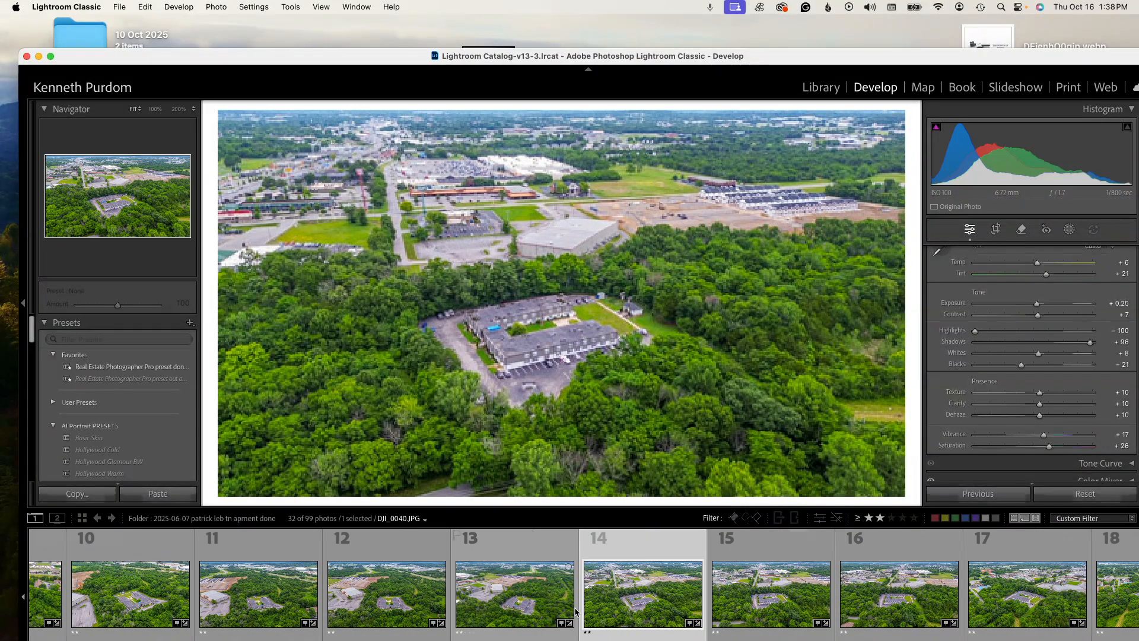
key("Right")
key("Right")
key("Right")
key("Right")
key("Right")
key("Right")
key("Right")
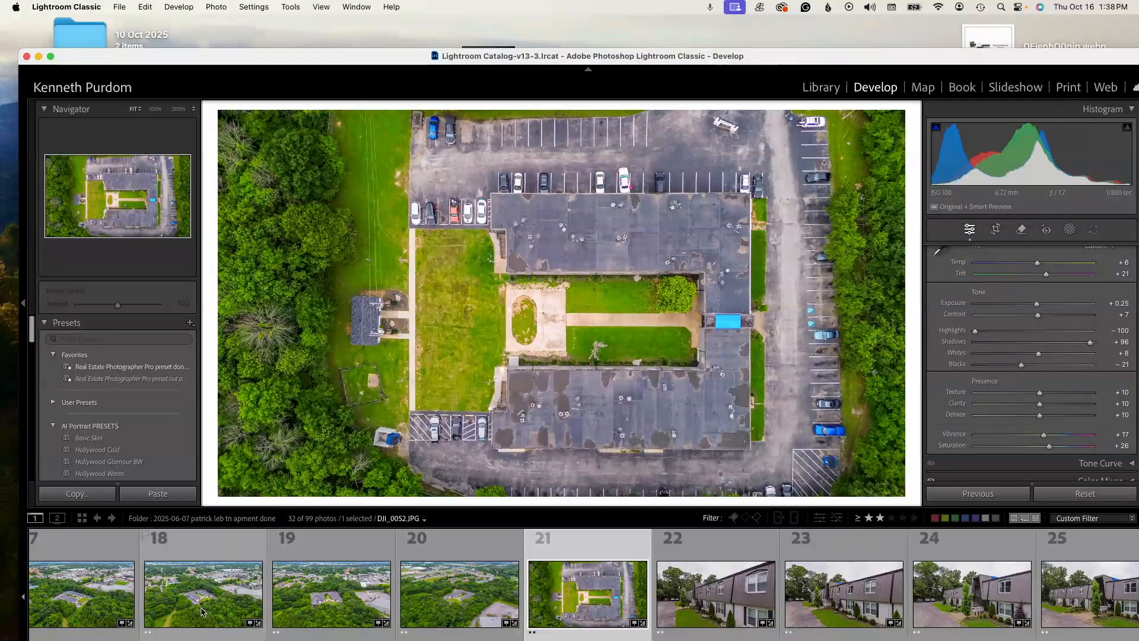
left_click(332, 608)
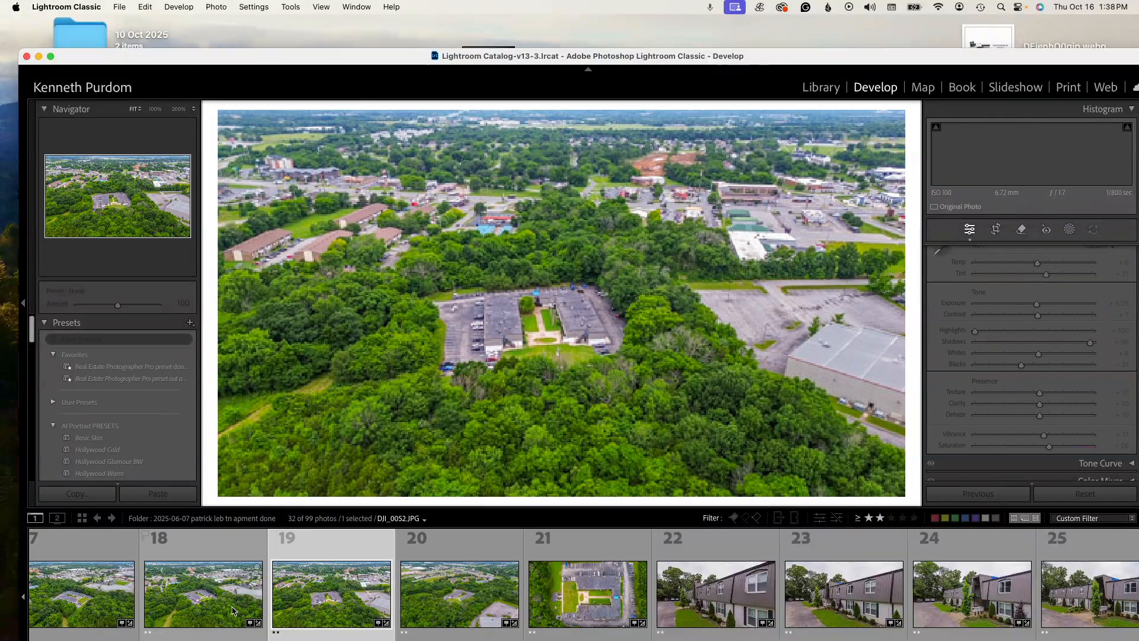
left_click(441, 608)
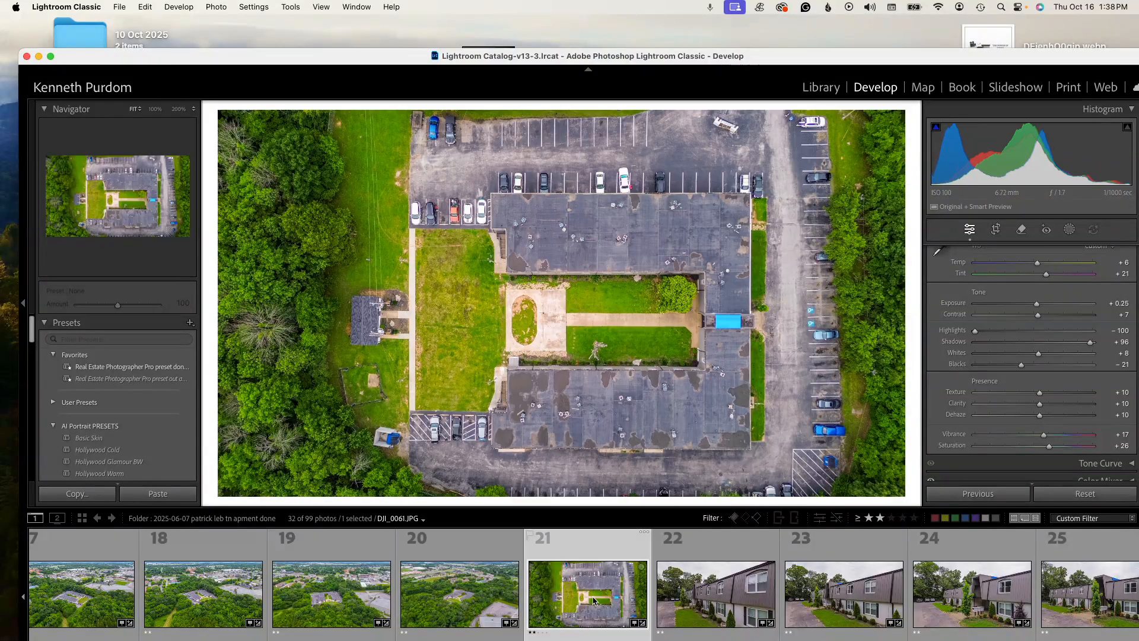
left_click(594, 600)
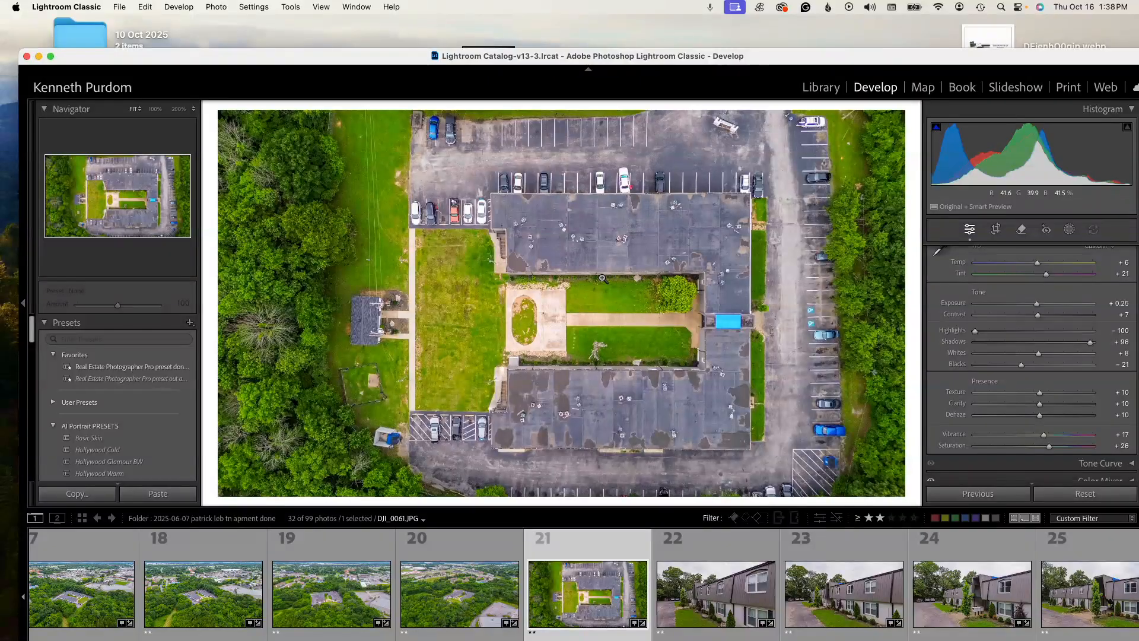
left_click(684, 611)
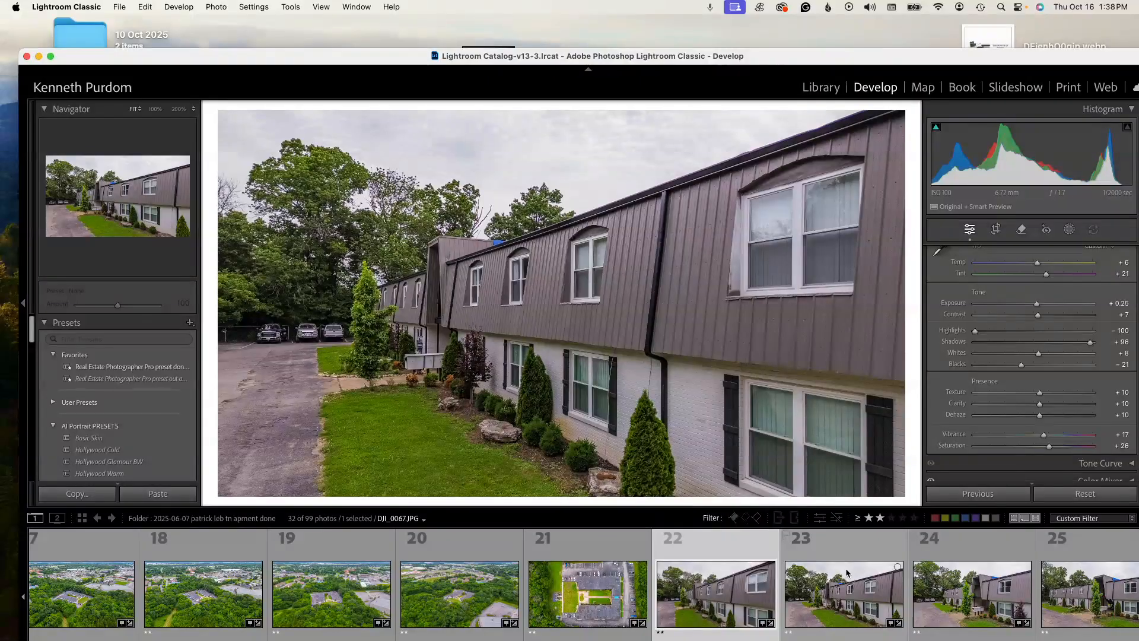
- Review the filtered ground-level exterior photos 24 through 29, including the building corner views and the breezeway with stairs and mailboxes
left_click(947, 593)
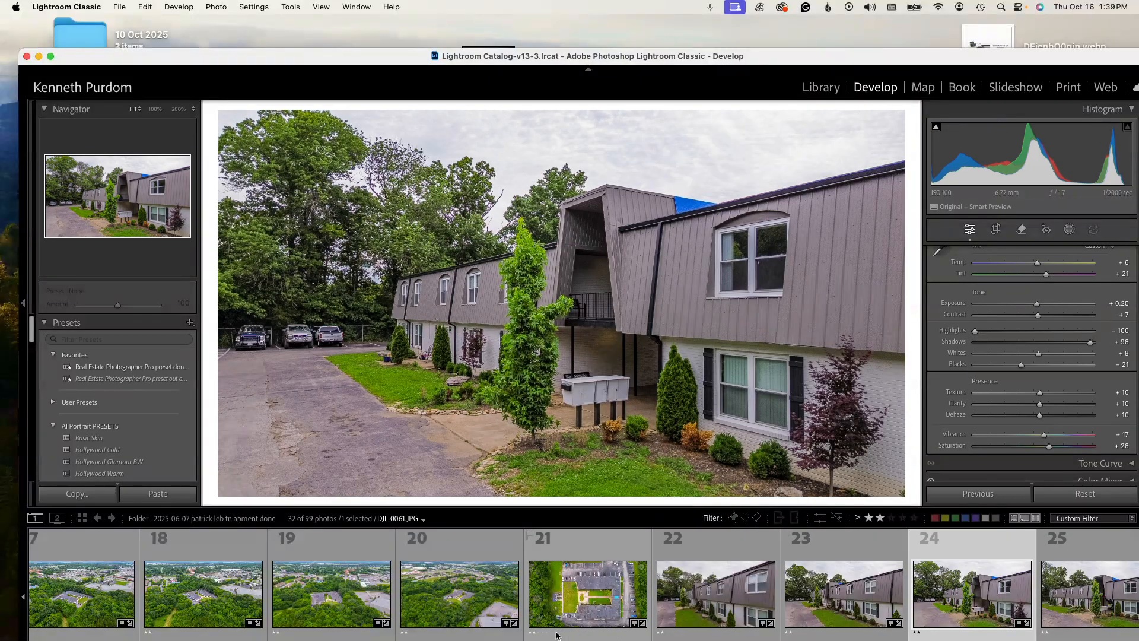
left_click(1080, 600)
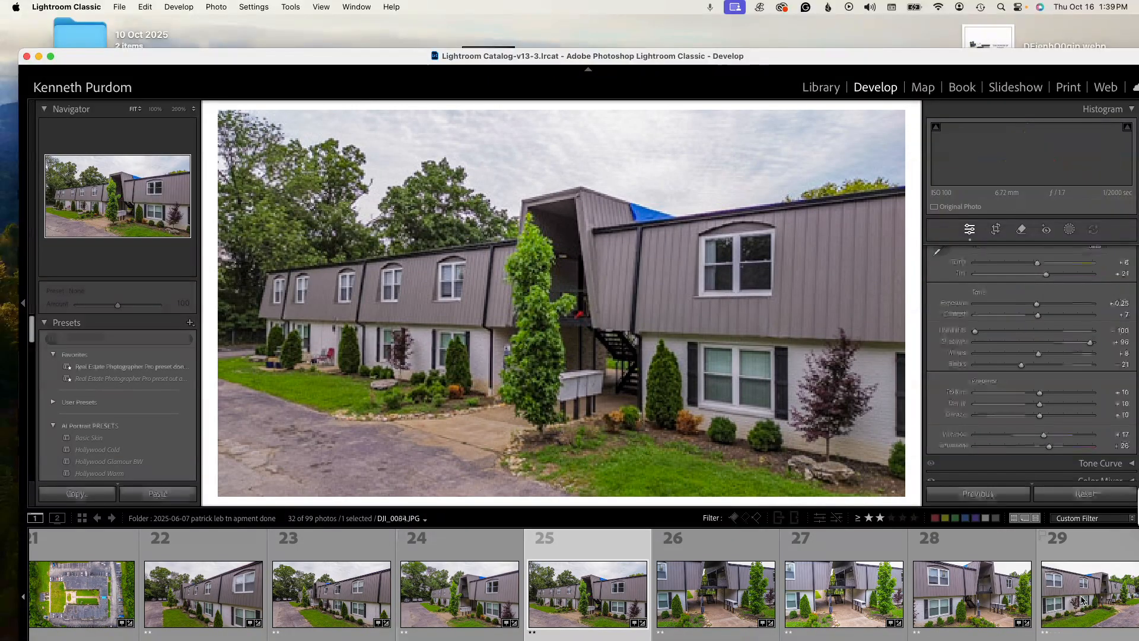
left_click(712, 612)
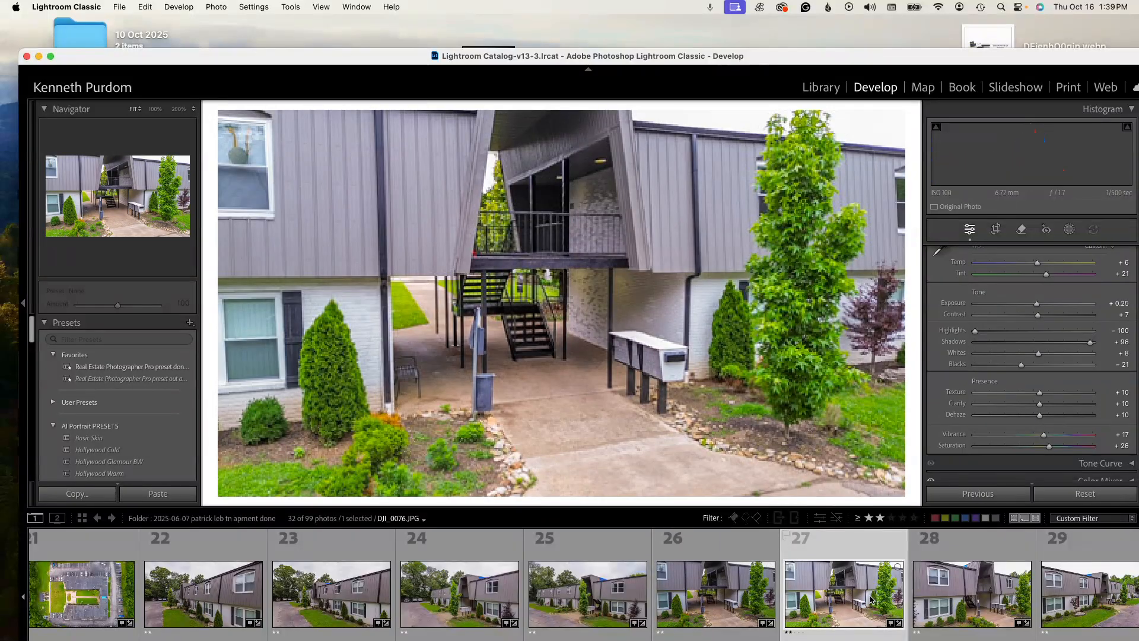
left_click(970, 596)
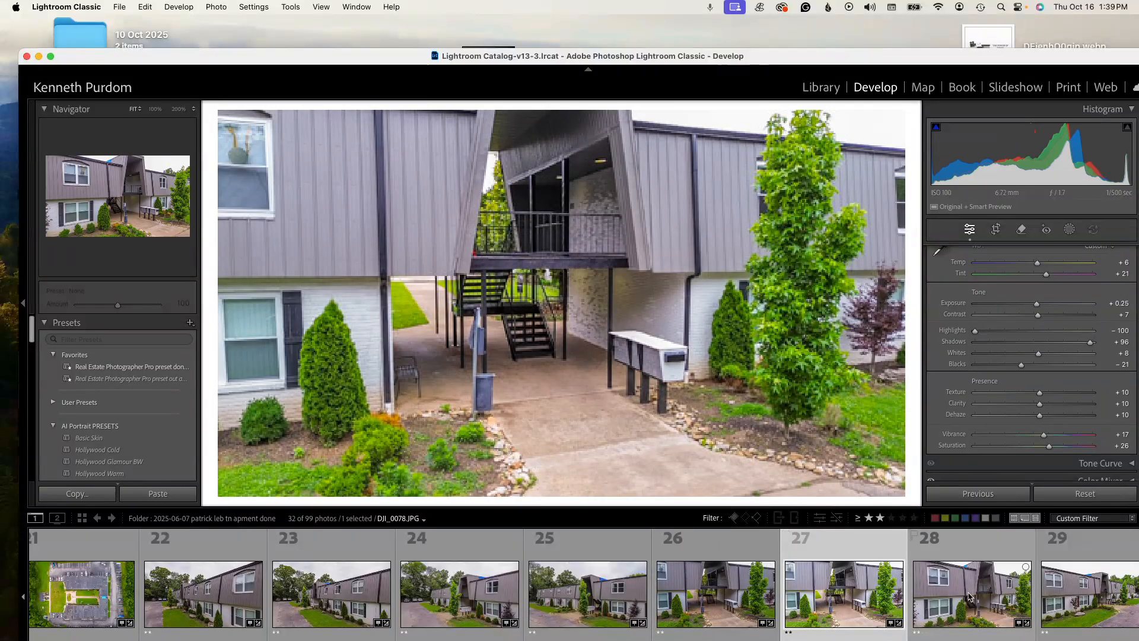
key("Right")
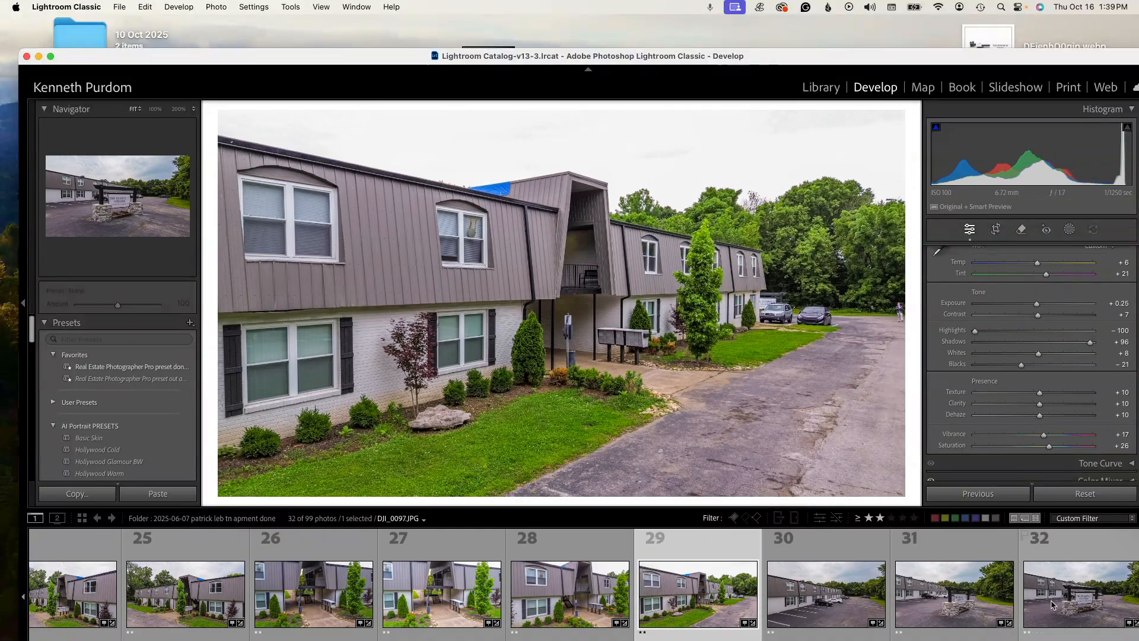
- View the parking lot photo and the two photos of The Reserve @ Lebanon entrance sign, numbers 30 to 32
key("Right")
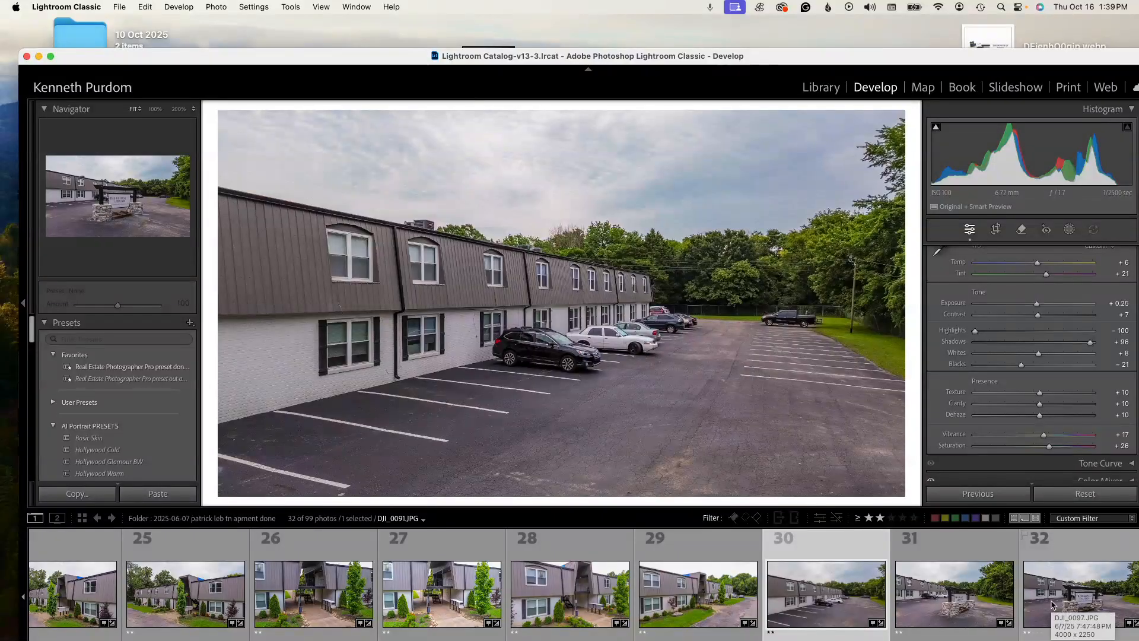
left_click(947, 616)
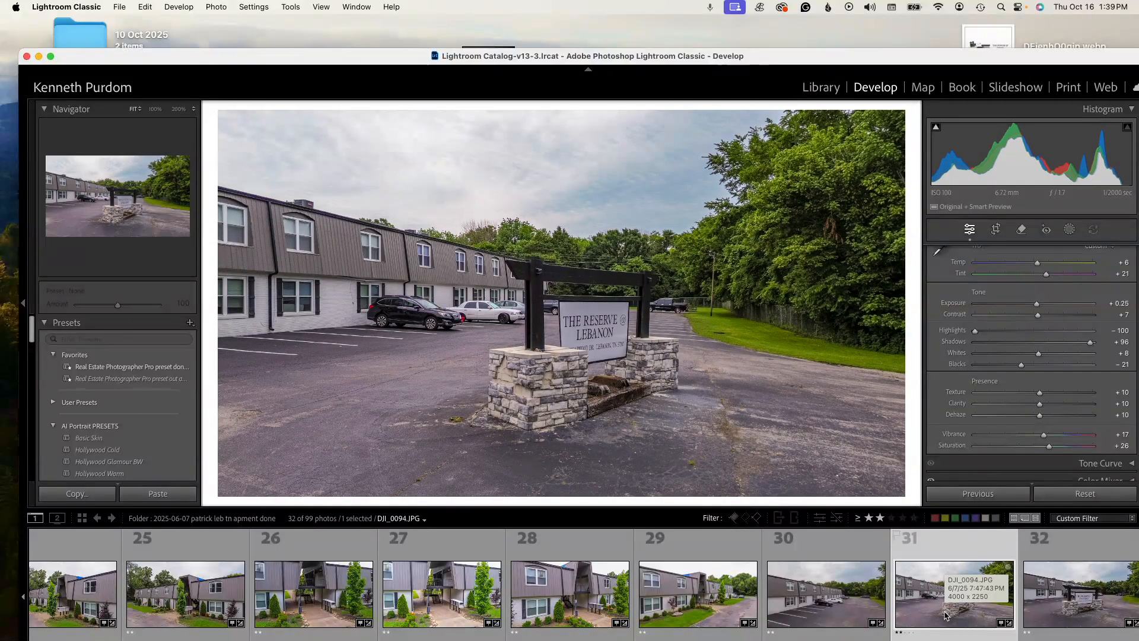
left_click(1113, 602)
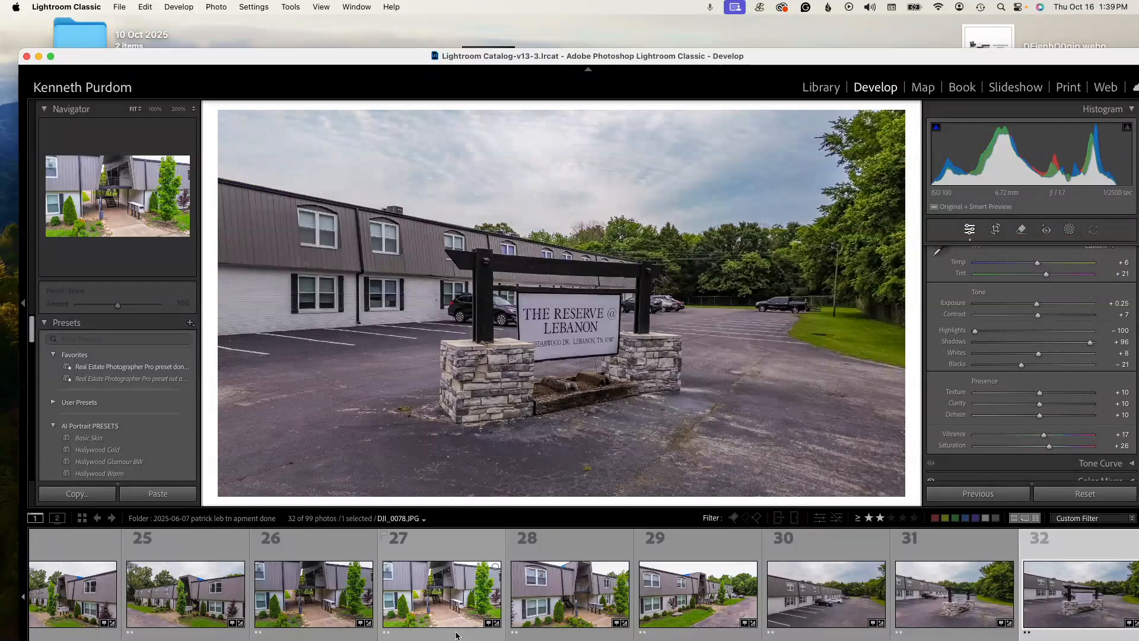
- Go back through the filtered photos from the entrance sign past the parking lot and breezeway shots to exterior photo 25
key("Left")
key("Left")
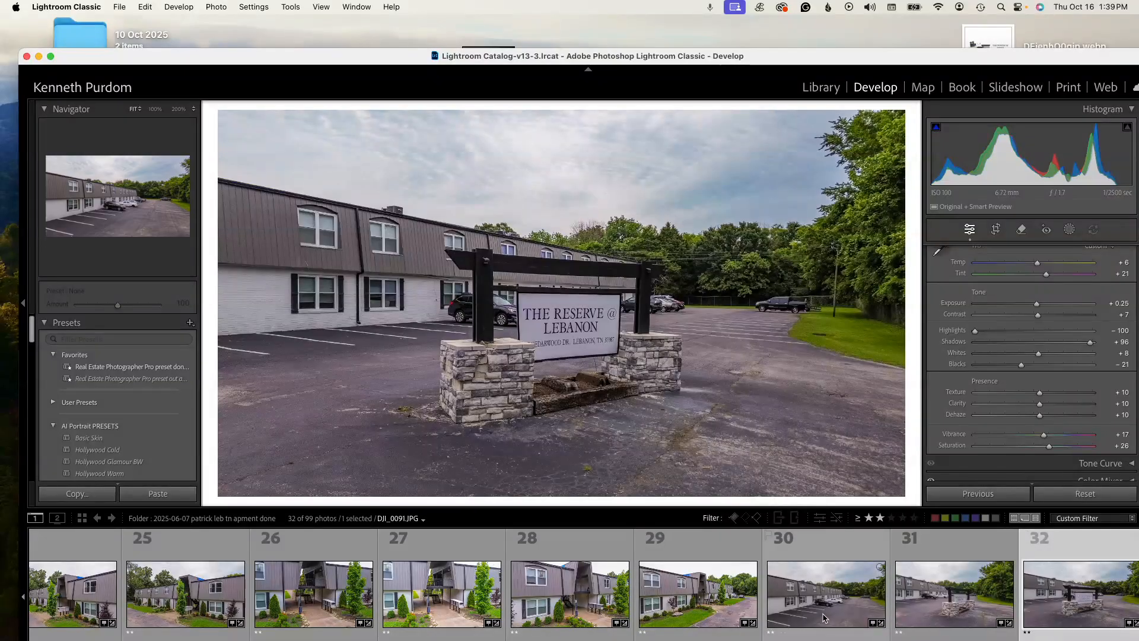
key("Left")
key("Left")
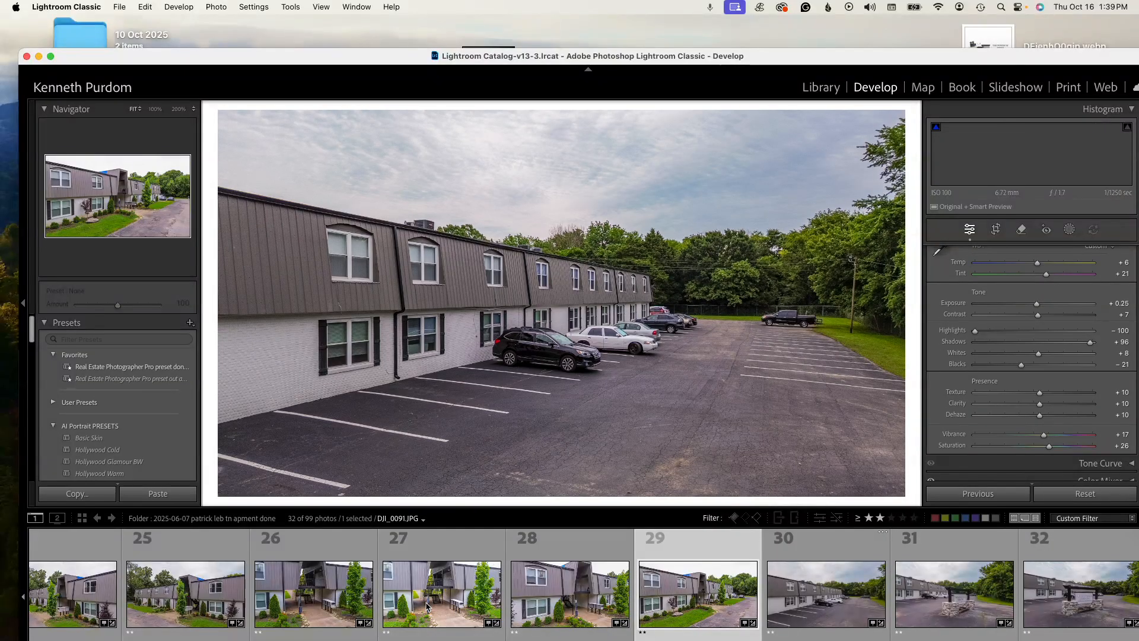
left_click(427, 605)
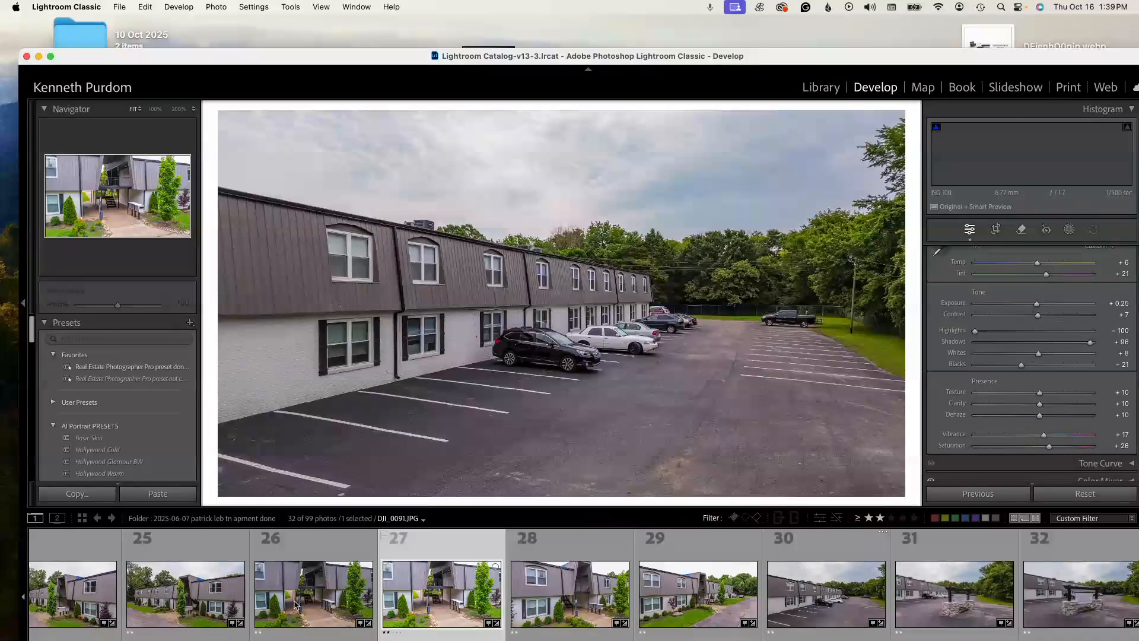
left_click(301, 605)
left_click(147, 601)
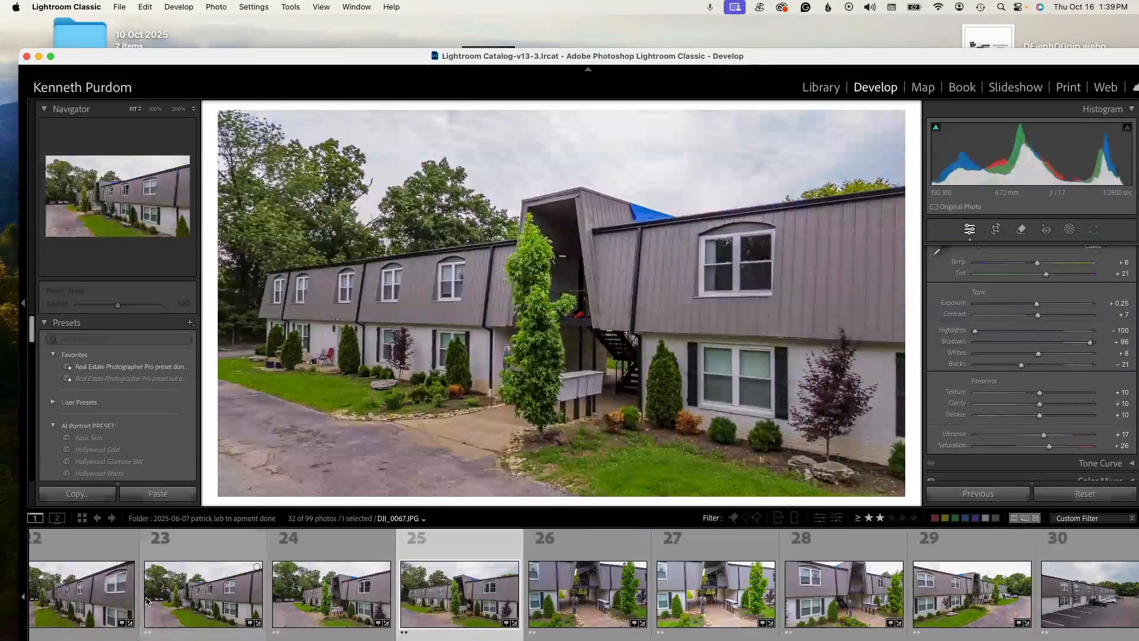